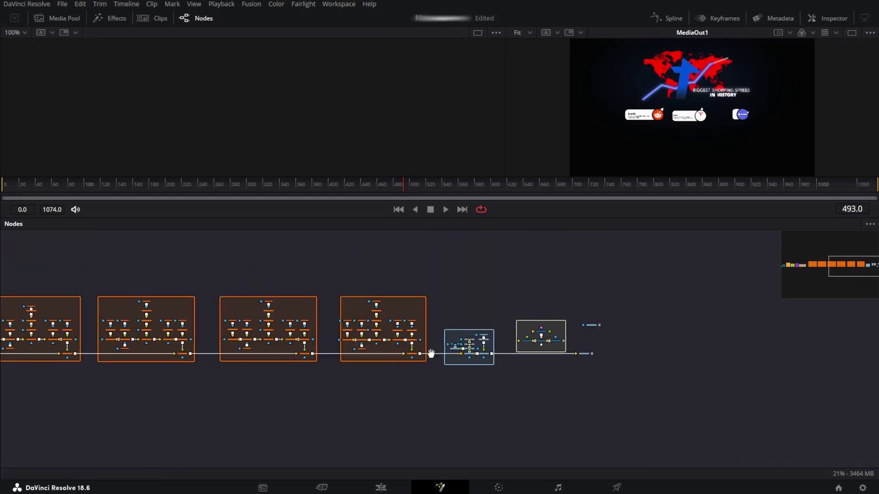
Connect the Mask_Elp ellipse mask to the Blue_BG node and show the mask's settings.
scroll(557, 325, left, 3)
scroll(367, 314, up, 2)
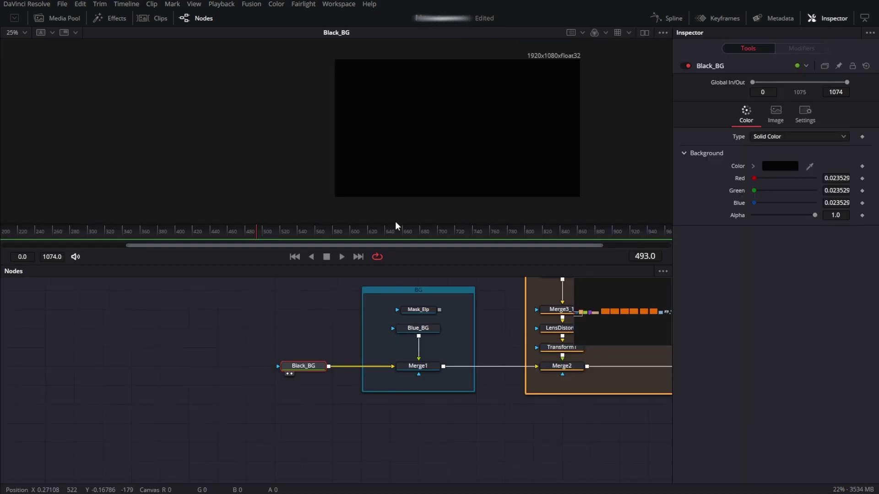
scroll(370, 326, down, 1)
scroll(306, 327, up, 1)
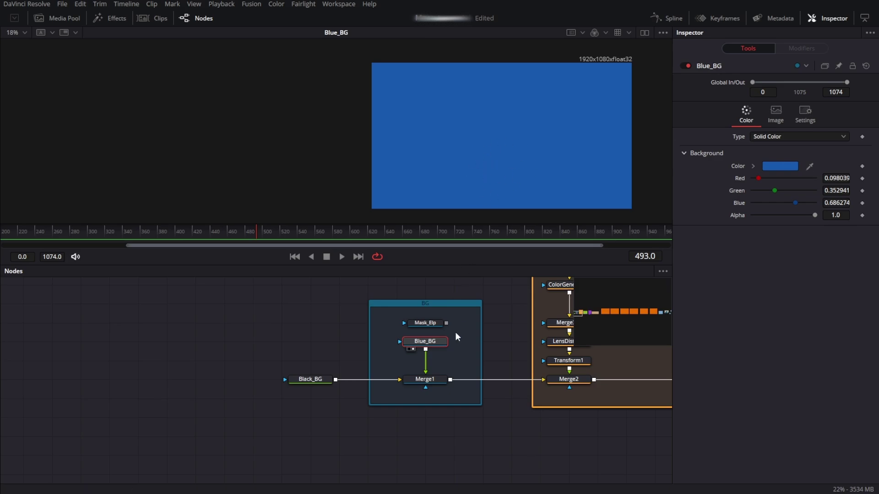
drag(447, 324, 430, 339)
click(431, 326)
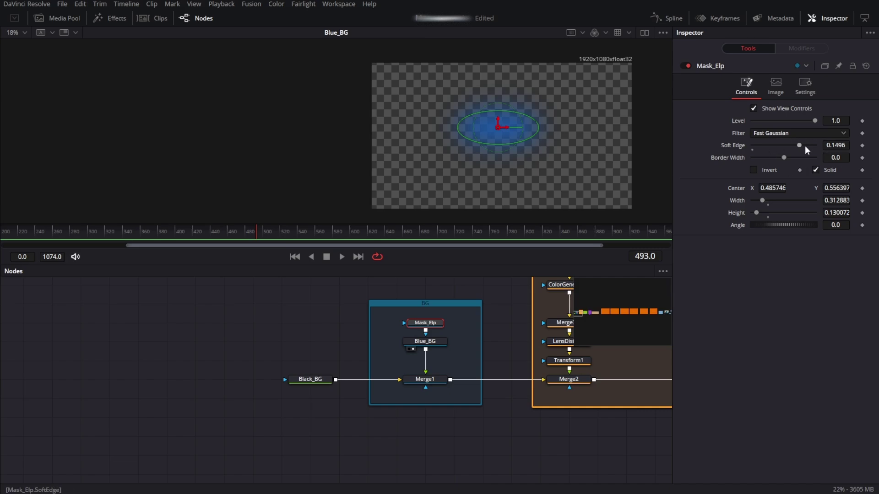
Preview the Merge1 node in the viewer to examine the blue glow over the black background.
click(434, 382)
key(2)
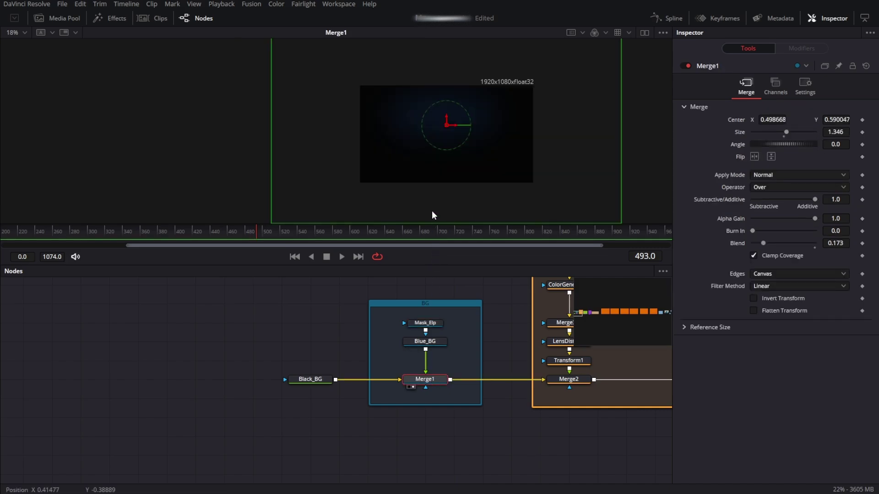
scroll(451, 127, up, 2)
drag(453, 124, 459, 124)
scroll(432, 139, down, 1)
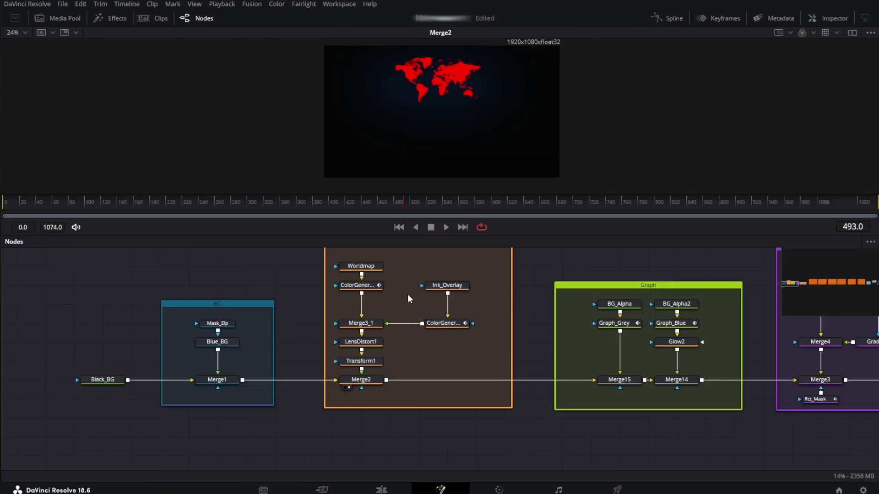
Preview the Worldmap image and the Ink_Overlay clip, scrubbing the ink animation to around frame 215.
scroll(408, 294, up, 2)
key(1)
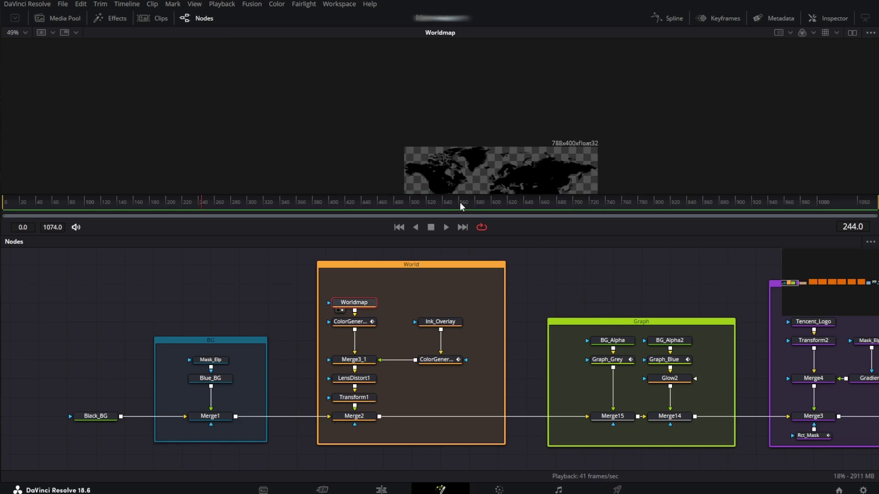
click(439, 321)
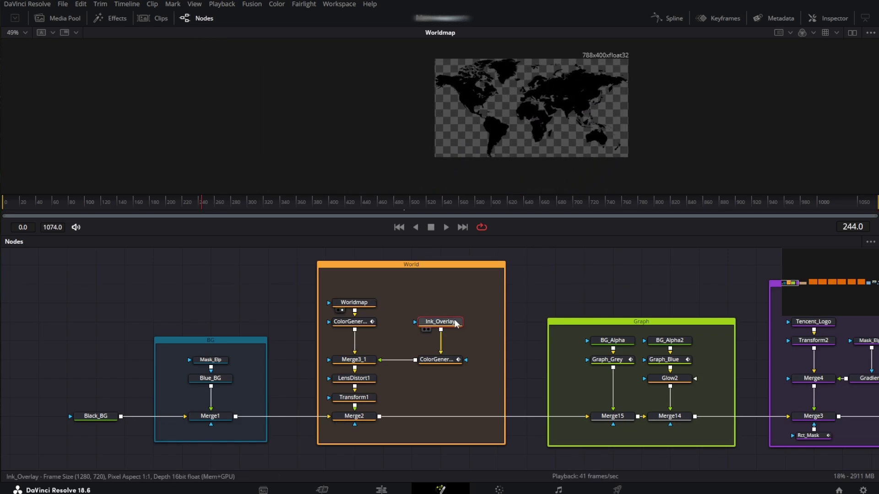
key(1)
scroll(544, 145, down, 2)
mouse_move(186, 210)
mouse_down()
mouse_move(45, 204)
mouse_move(183, 208)
mouse_up()
Preview ColorGenerator1 with its gain, lift and gamma settings, and scrub the coloured ink to frame 196.
click(437, 359)
key(1)
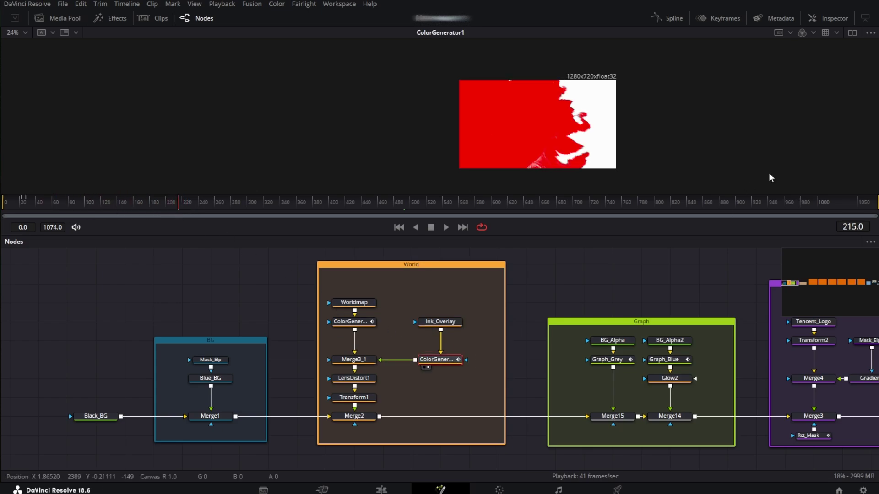
click(835, 18)
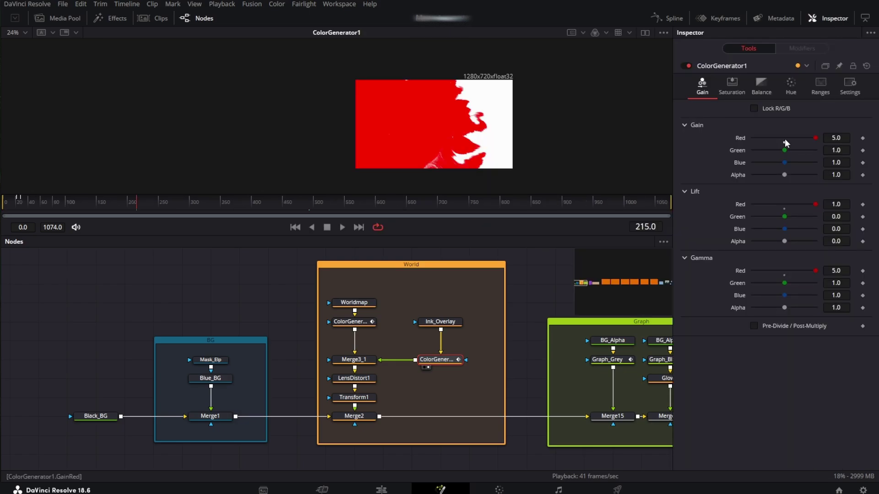
drag(100, 202, 125, 207)
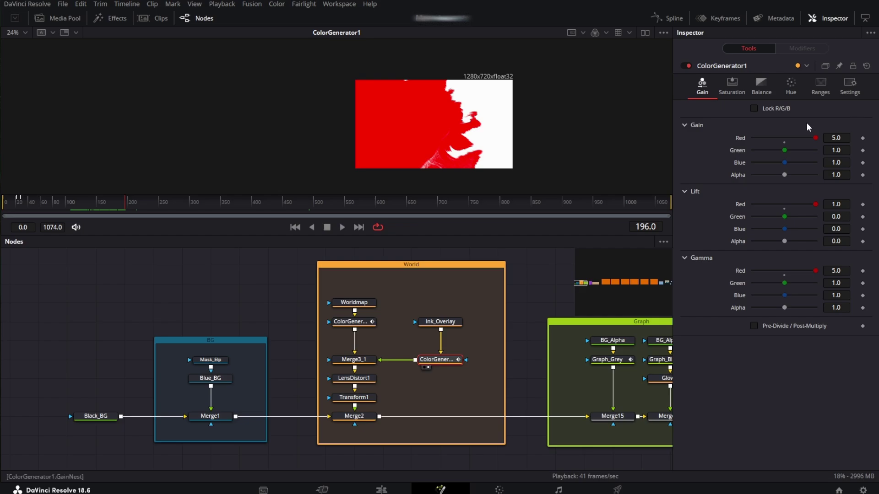
Preview Merge3_1 at frame 144 to examine the ink overlay on the world map up close.
click(365, 360)
key(1)
click(94, 201)
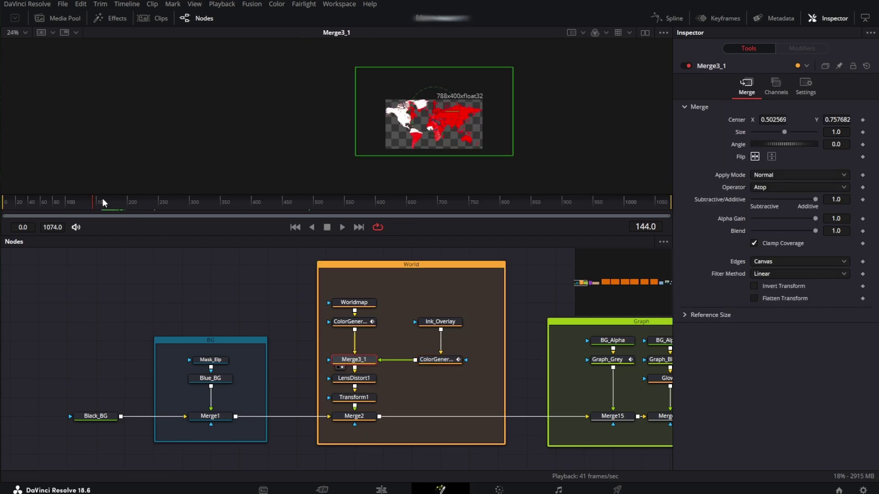
scroll(440, 123, up, 4)
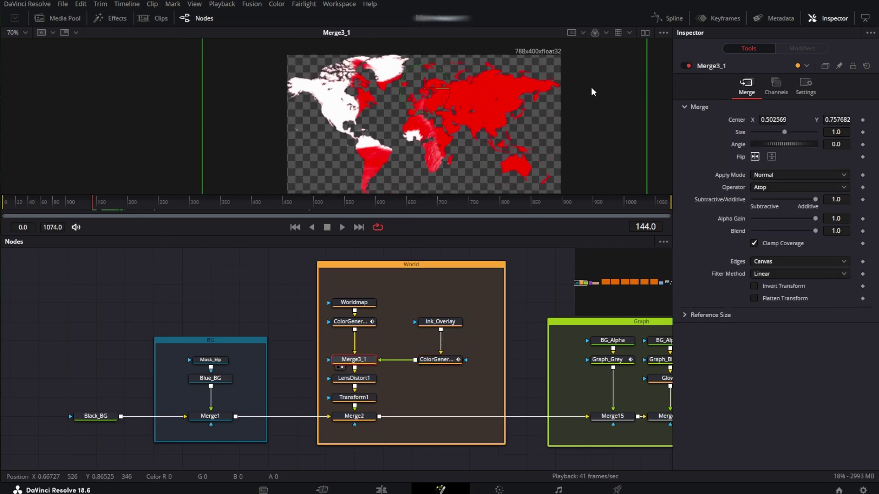
Compare Merge3_1 using the Over operator while scrubbing to frame 147, and restore its operator to Atop.
click(769, 189)
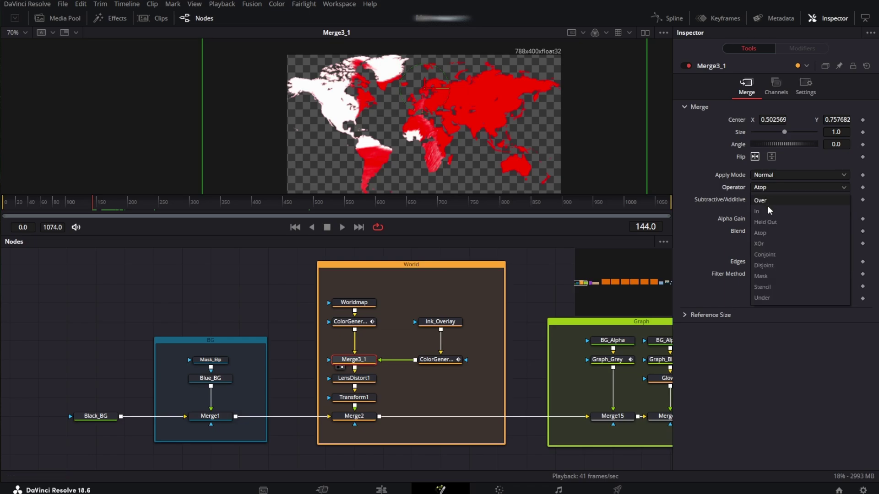
click(768, 201)
scroll(485, 157, down, 4)
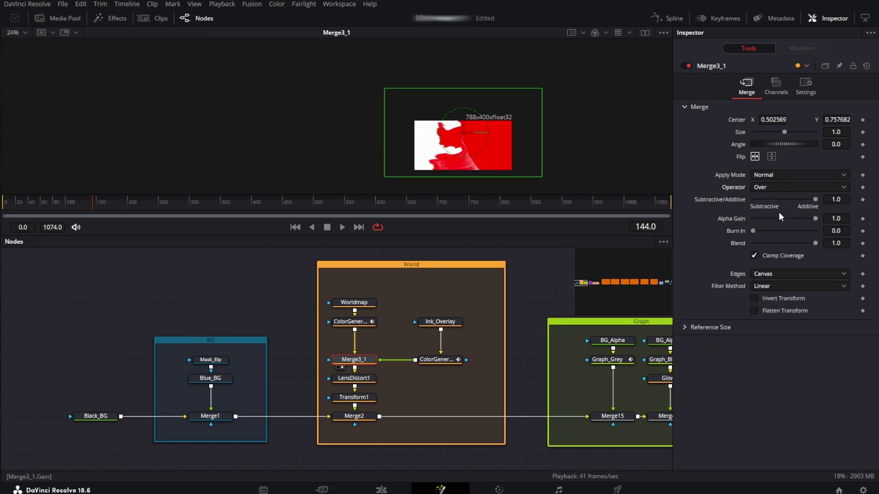
drag(143, 204, 114, 209)
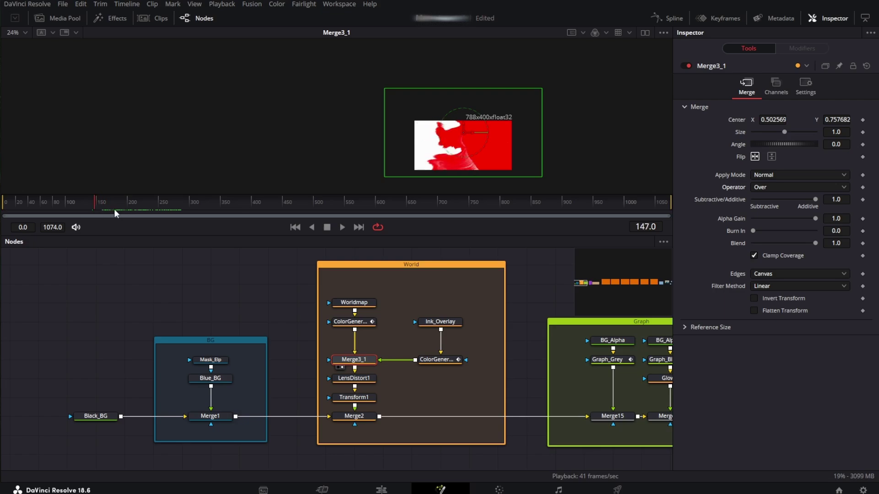
click(778, 188)
click(778, 232)
scroll(432, 286, up, 2)
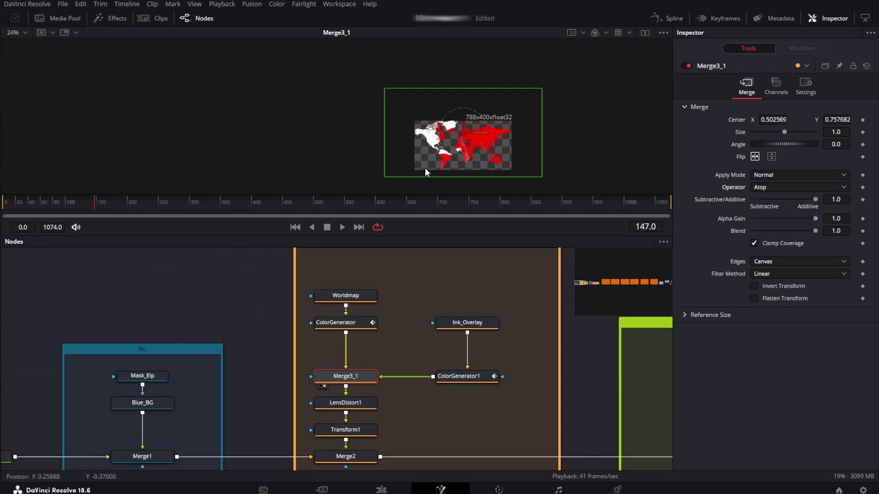
Toggle the horizontal flip on Merge3_1 off and back on to compare the ink direction.
scroll(456, 139, up, 2)
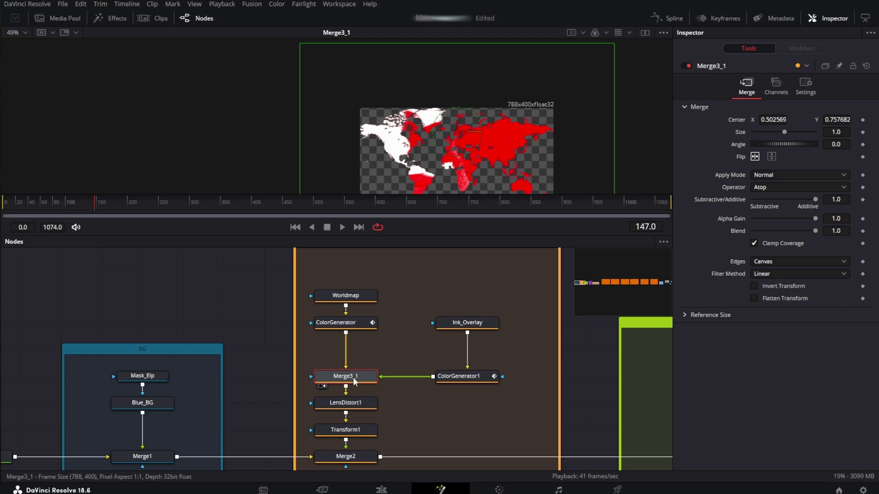
click(755, 157)
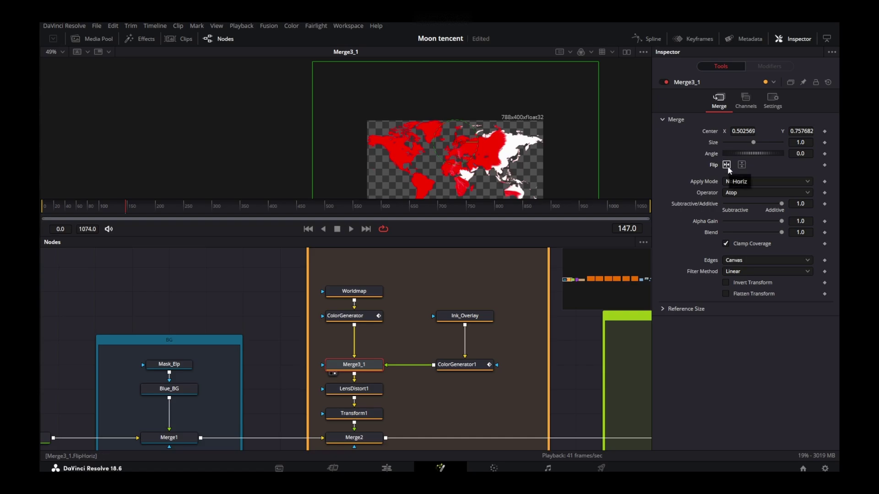
click(727, 165)
Examine the LensDistort1 and Transform1 settings and display the Merge2 composite in the viewer.
click(364, 391)
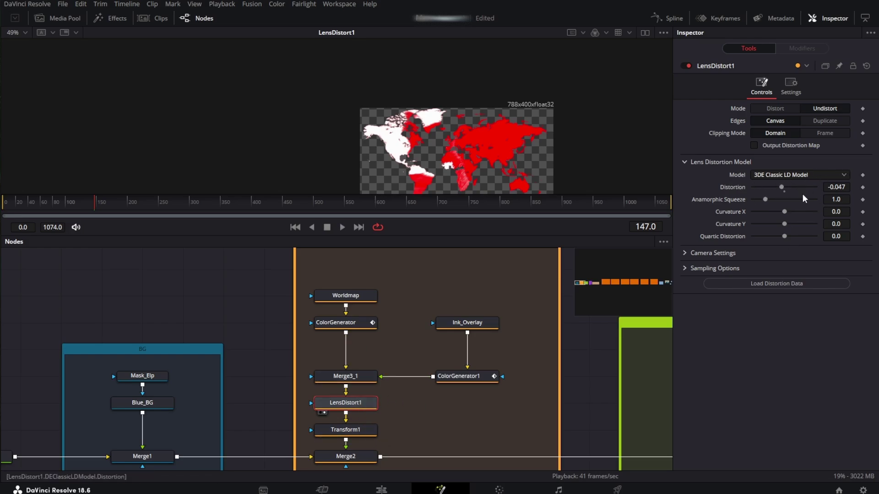
click(352, 431)
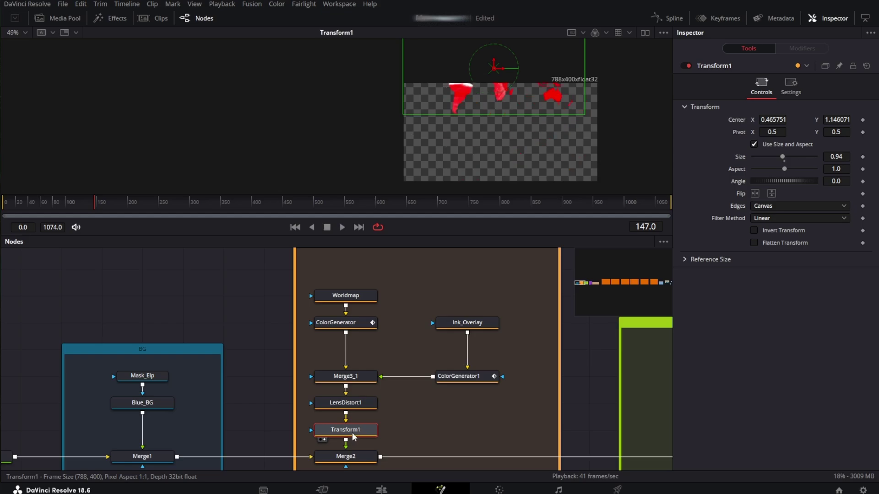
click(350, 457)
key(2)
Try lowering the world map with Transform1 to a center Y of 0.684361, and undo the move.
click(348, 419)
drag(506, 99, 506, 122)
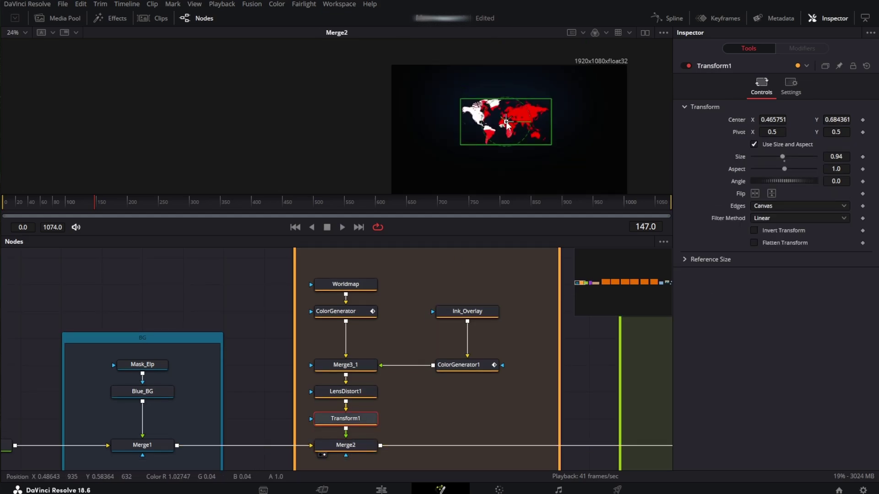
key(ctrl+z)
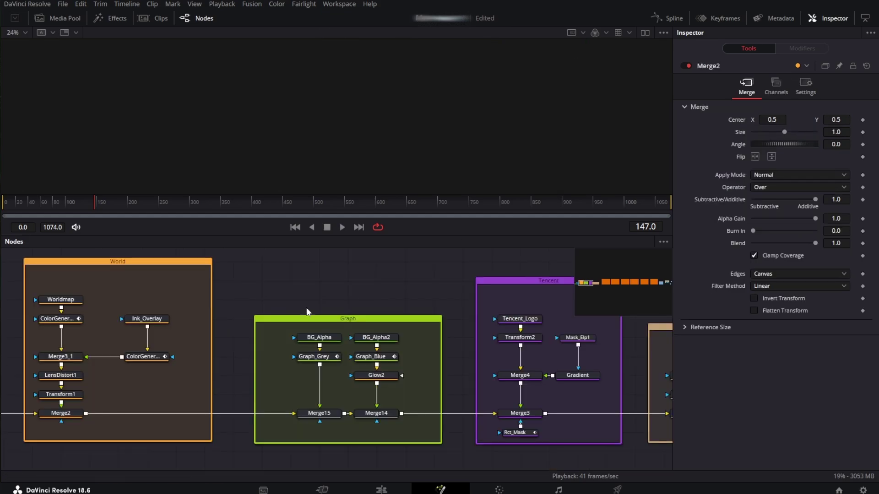
Look over the Graph node group and preview the whole Tencent_Logo image in the Tencent group.
click(334, 319)
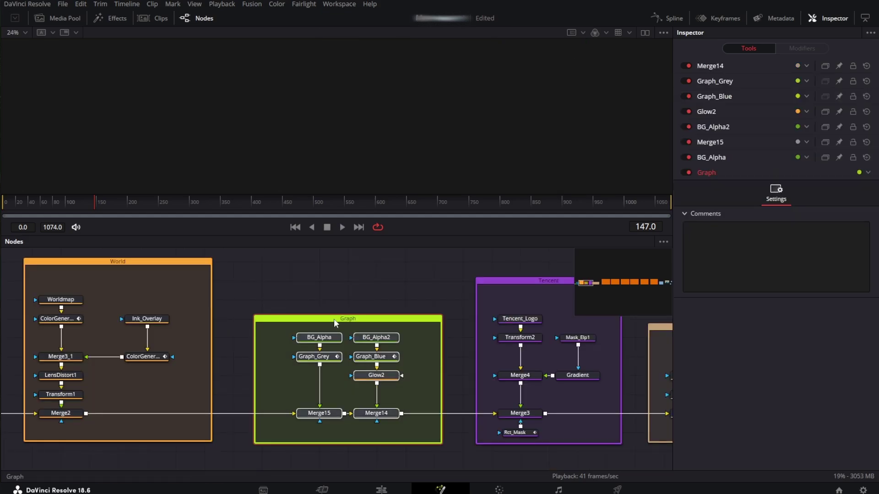
drag(397, 310, 249, 320)
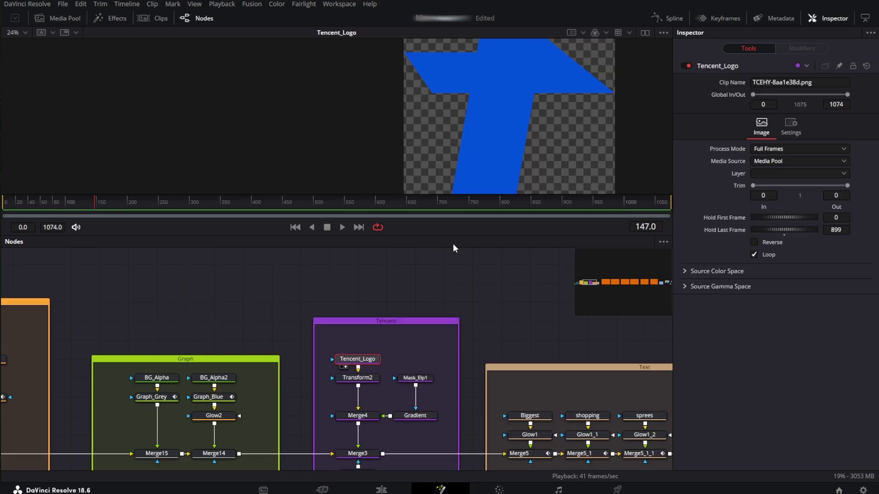
scroll(546, 136, down, 3)
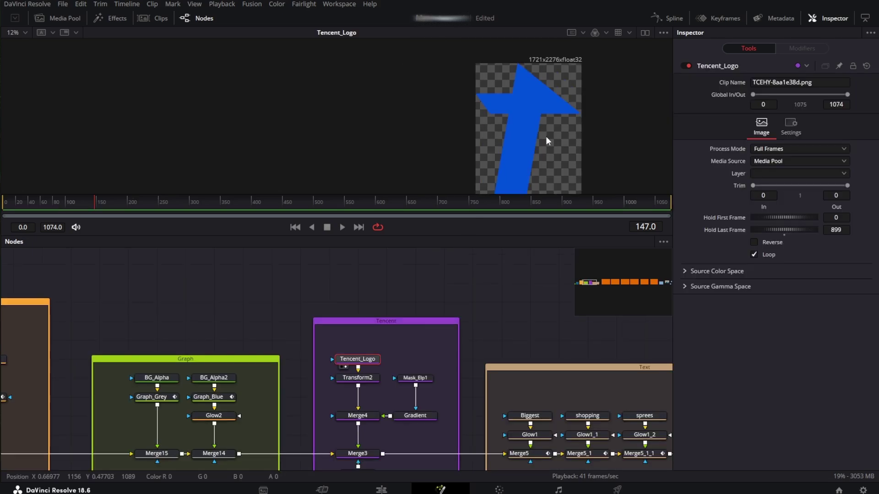
drag(521, 135, 508, 114)
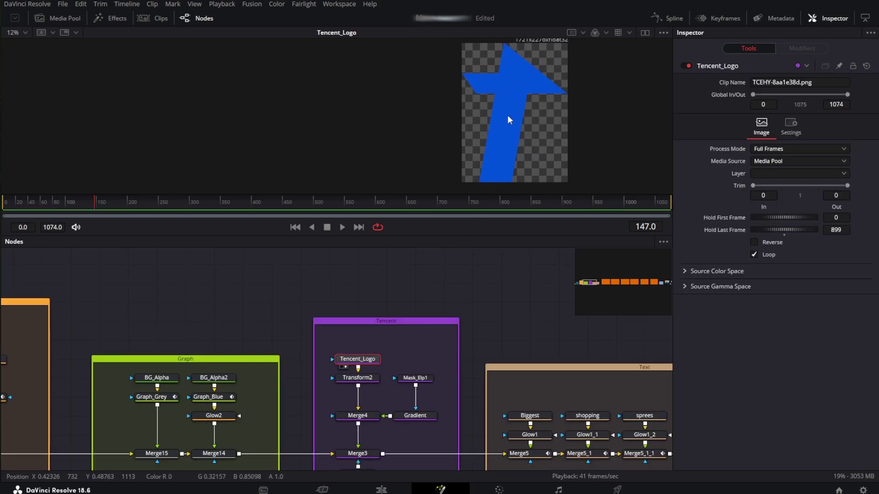
Preview Transform2 and the Merge3 composite to examine how the logo sits over the world map.
click(365, 381)
key(1)
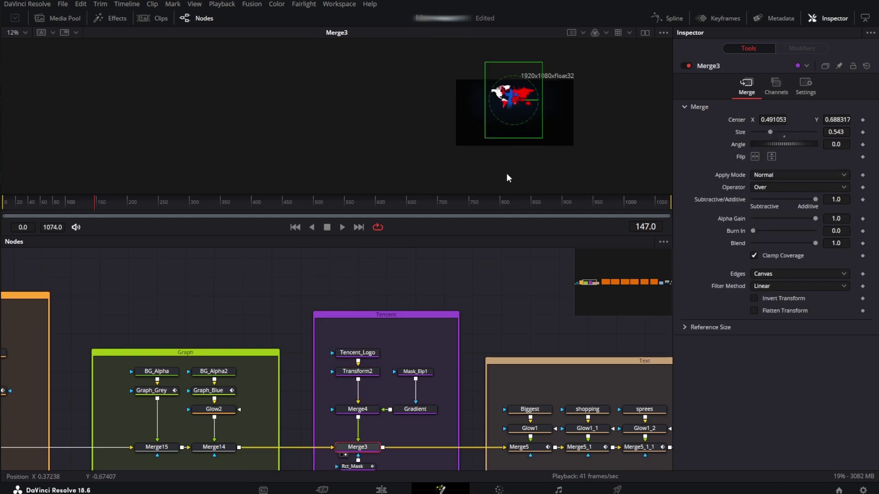
scroll(516, 93, up, 5)
Preview the Gradient background, connect the Mask_Elp1 ellipse mask to it, and show the mask's settings.
click(431, 414)
key(1)
scroll(504, 187, down, 5)
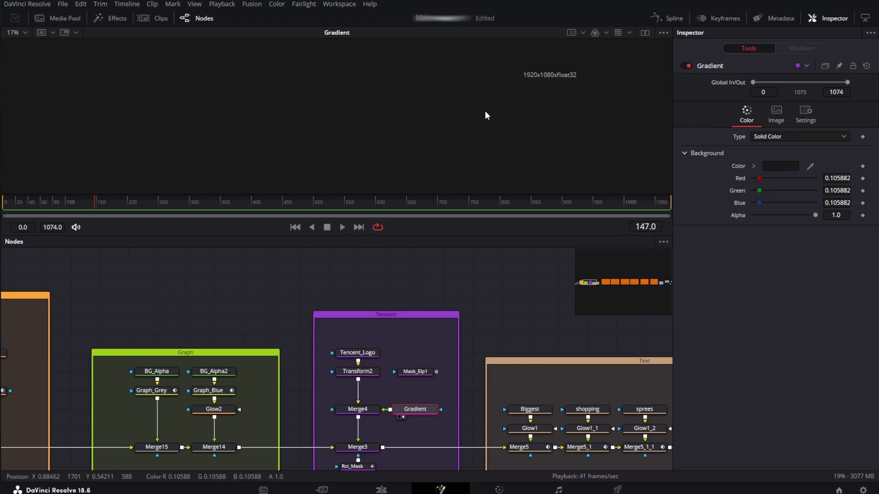
drag(441, 409, 437, 371)
click(421, 372)
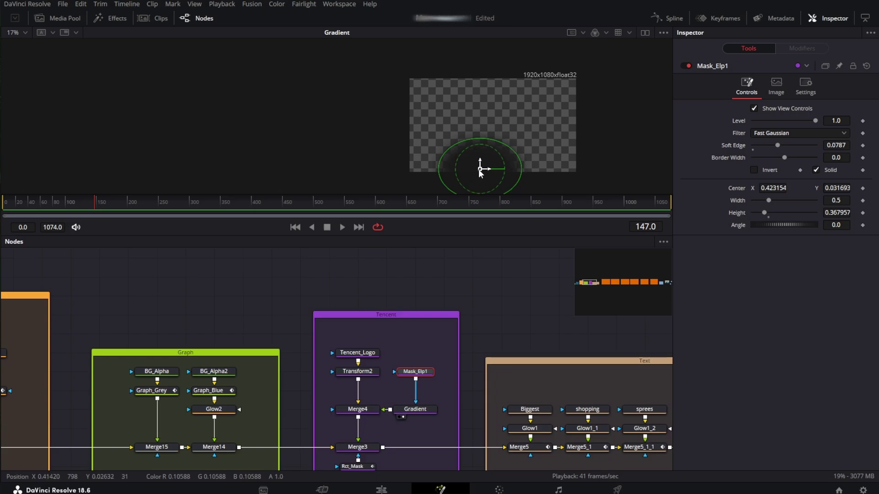
Preview Merge4 and the Merge3 composite to examine the gradient fade at the logo's base.
click(358, 409)
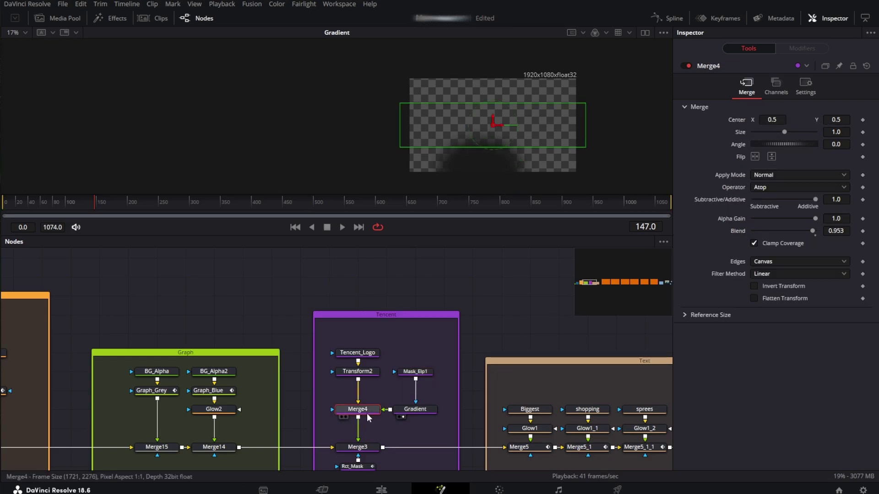
key(1)
scroll(487, 148, up, 3)
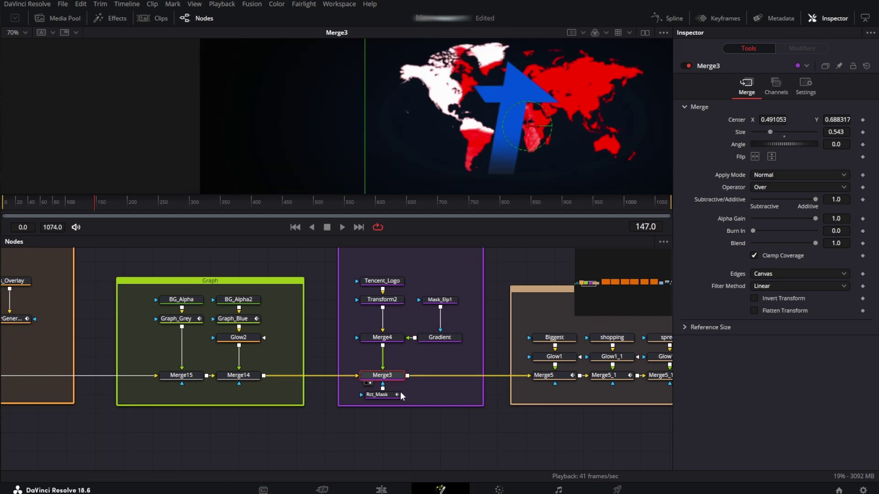
Preview the Rct_Mask animation while scrubbing to frame 113, and examine its logo reveal in Merge3.
click(400, 395)
key(1)
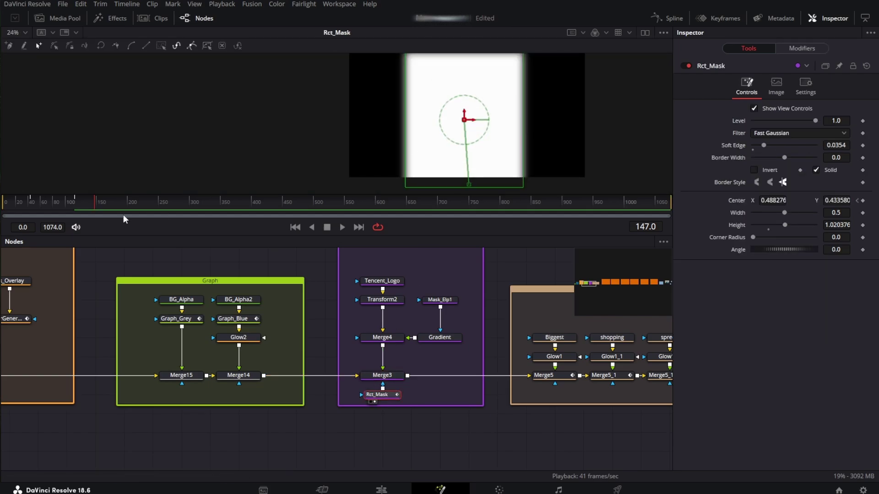
drag(122, 214, 78, 203)
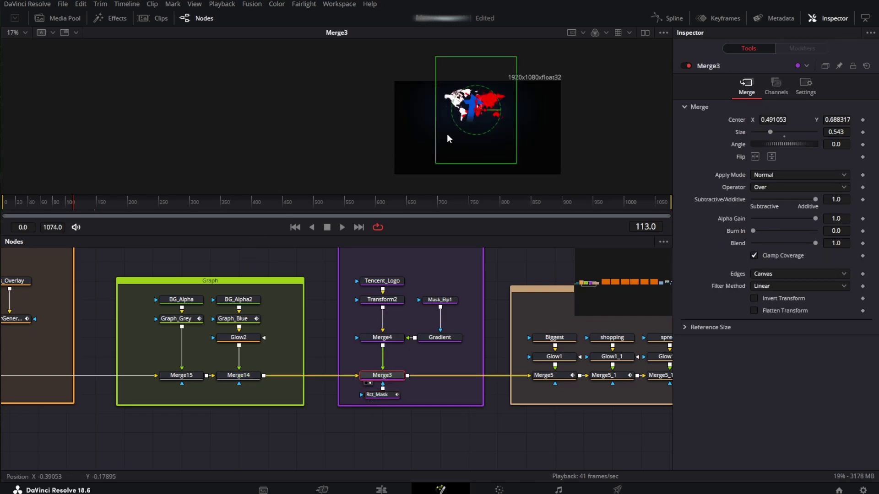
scroll(507, 132, up, 5)
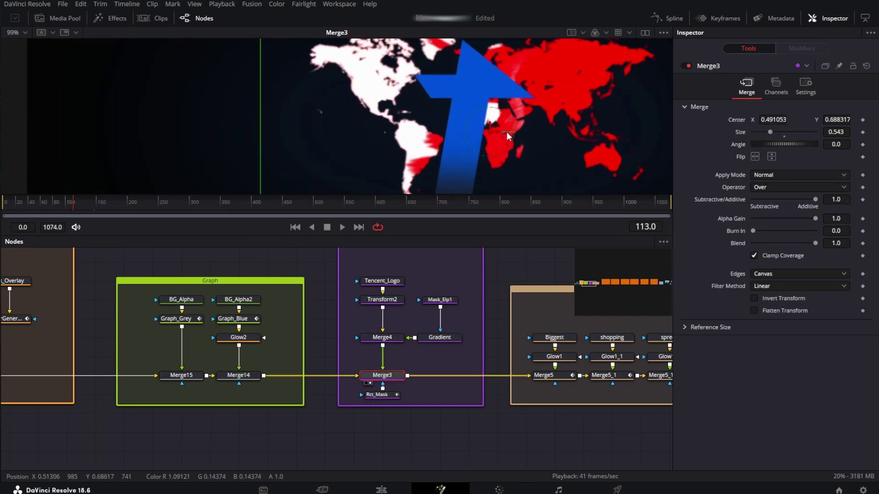
scroll(506, 132, down, 2)
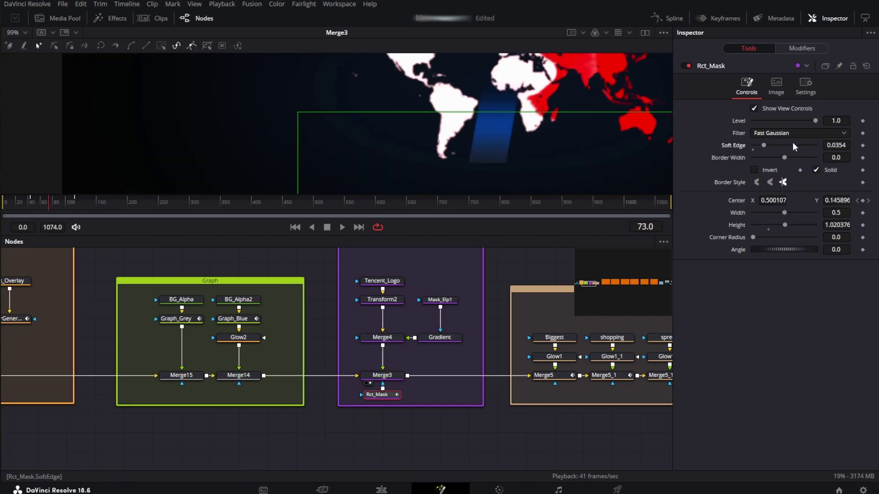
Reduce the Soft Edge of Rct_Mask to about 0.014.
drag(763, 149, 761, 146)
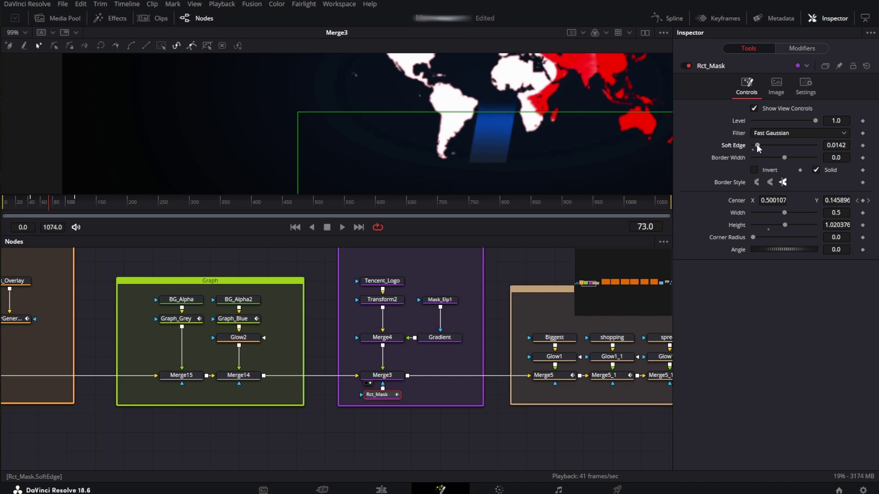
Scrub the Merge3 composite to frame 263, examine the grey and blue graph lines, and show Graph_Grey's stroke settings.
click(405, 303)
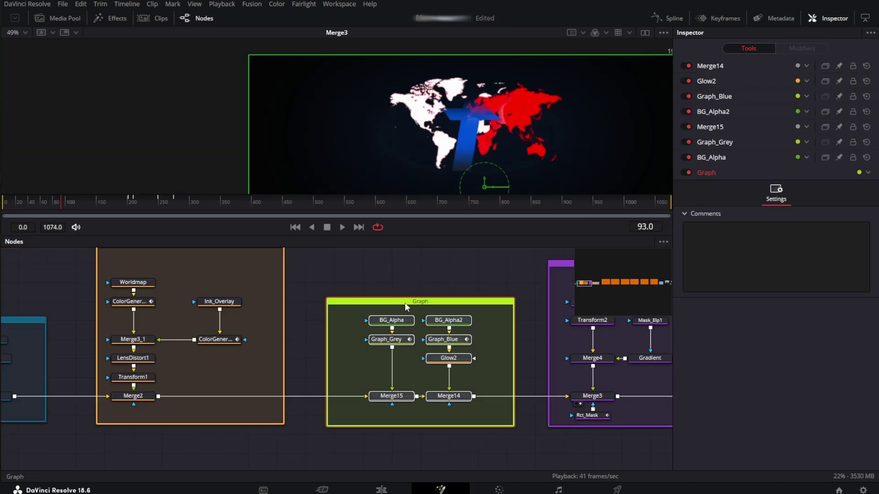
drag(61, 203, 165, 206)
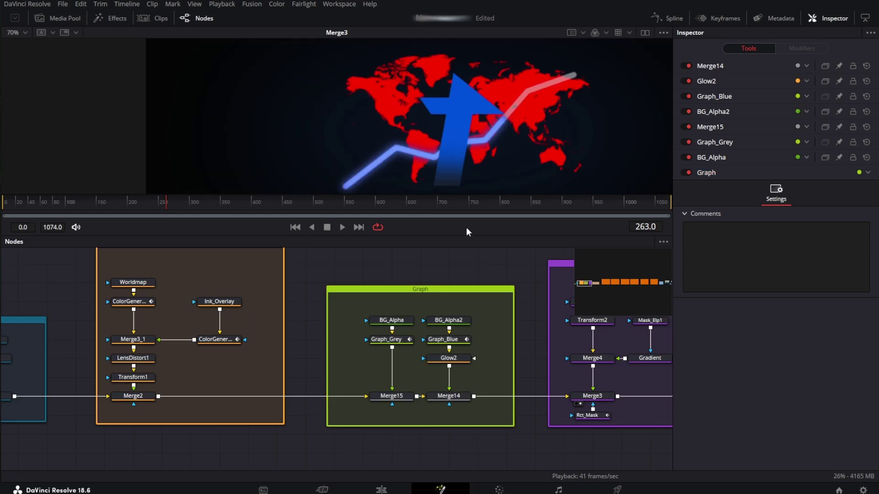
click(537, 88)
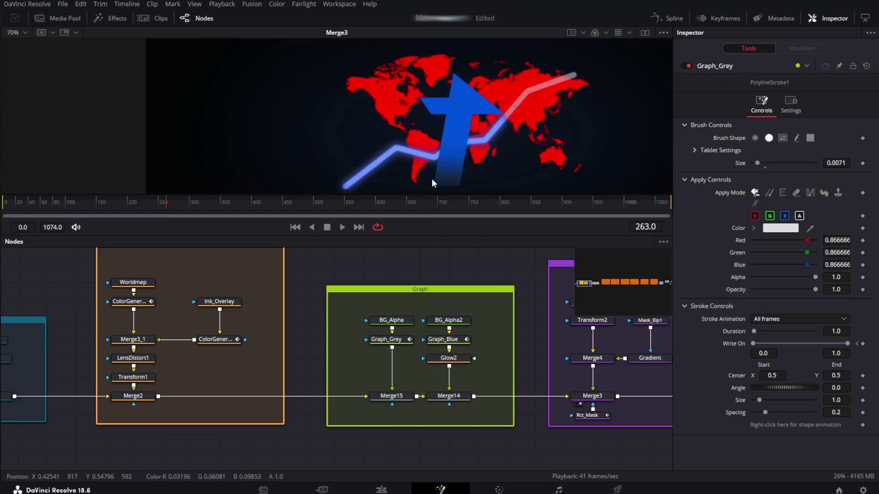
Detach BG_Alpha and BG_Alpha2 from the graph paint nodes, and examine the Graph_Grey and Glow2 settings.
click(407, 322)
click(434, 323)
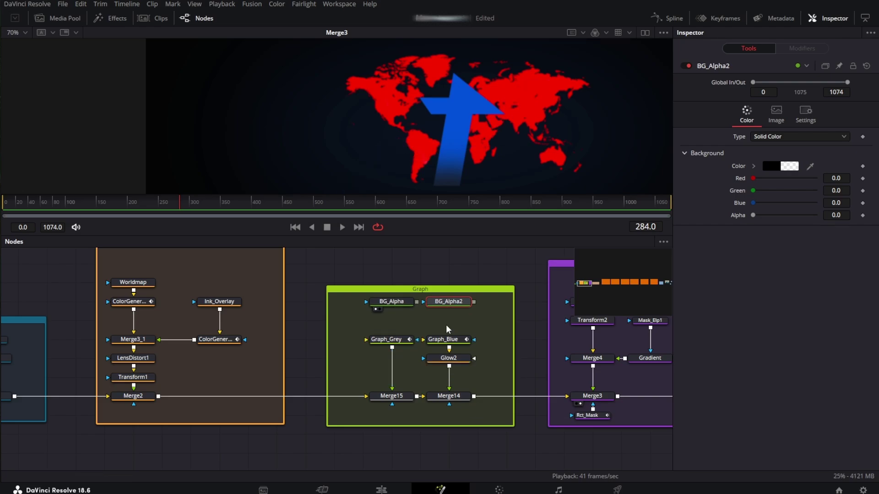
click(394, 338)
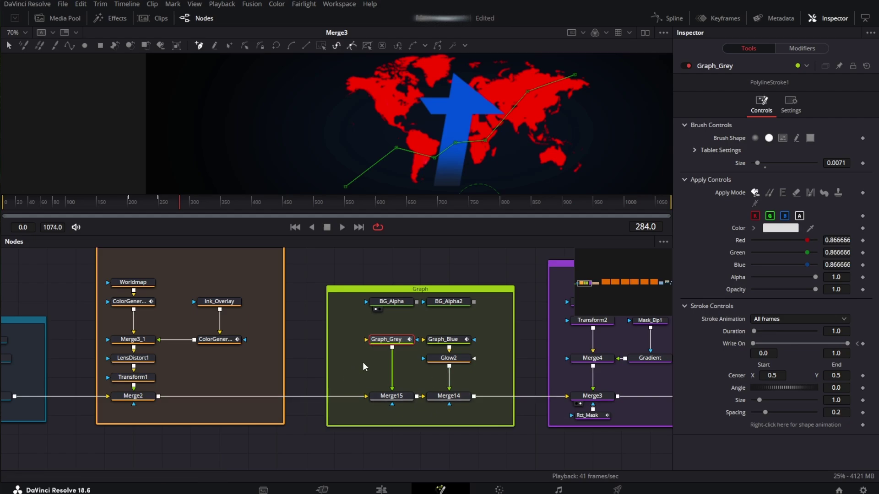
click(450, 362)
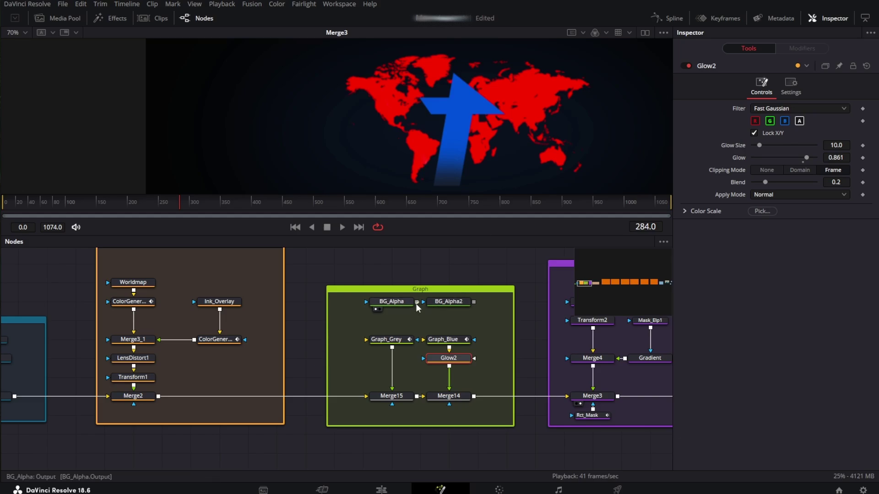
Connect BG_Alpha to Graph_Grey and BG_Alpha2 to Graph_Blue, and keep BG_Alpha's background alpha at 0.
drag(415, 303, 394, 339)
drag(473, 302, 448, 341)
click(392, 301)
drag(753, 215, 728, 225)
click(398, 341)
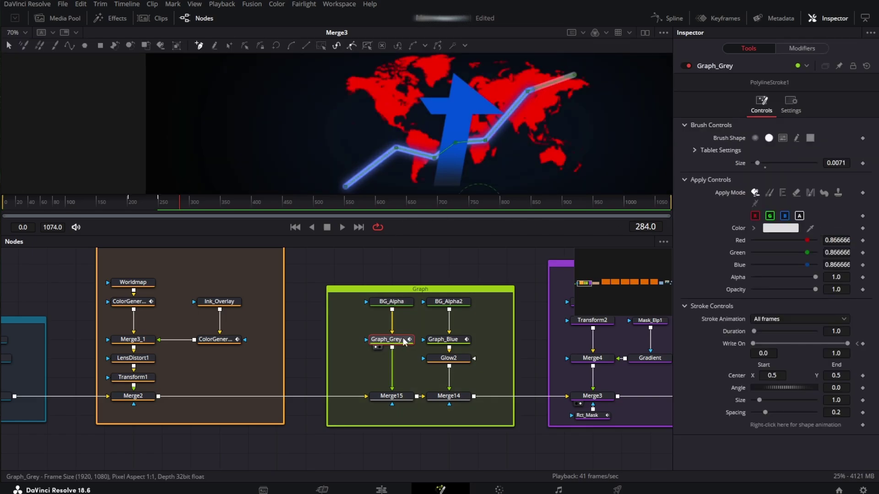
click(444, 340)
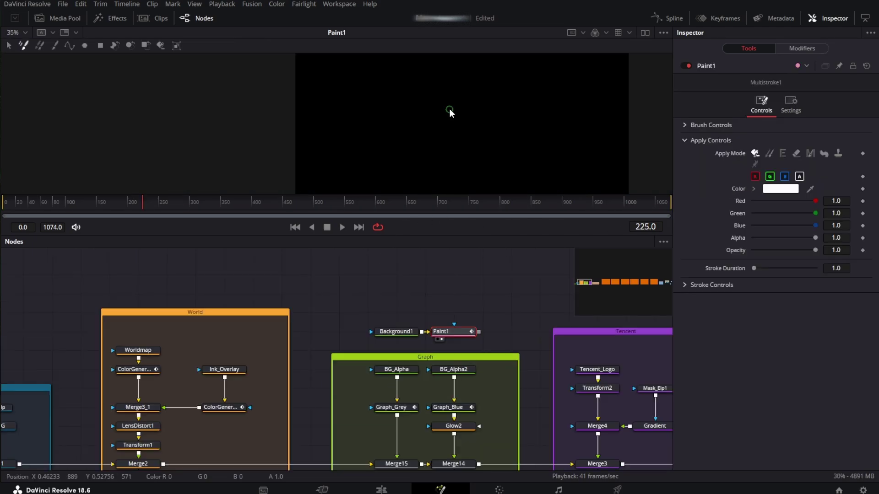
Enlarge the viewer and draw a six-point rising zigzag polyline stroke across the Paint1 canvas.
drag(450, 109, 441, 109)
drag(499, 234, 498, 319)
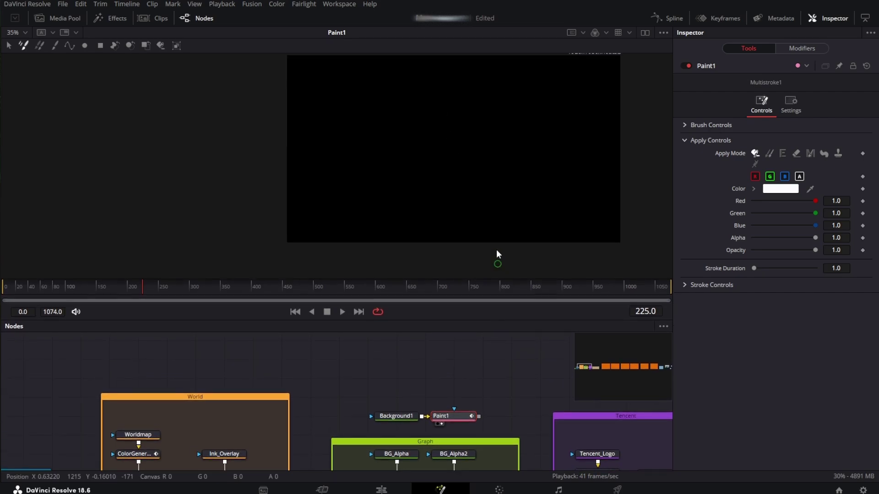
click(73, 45)
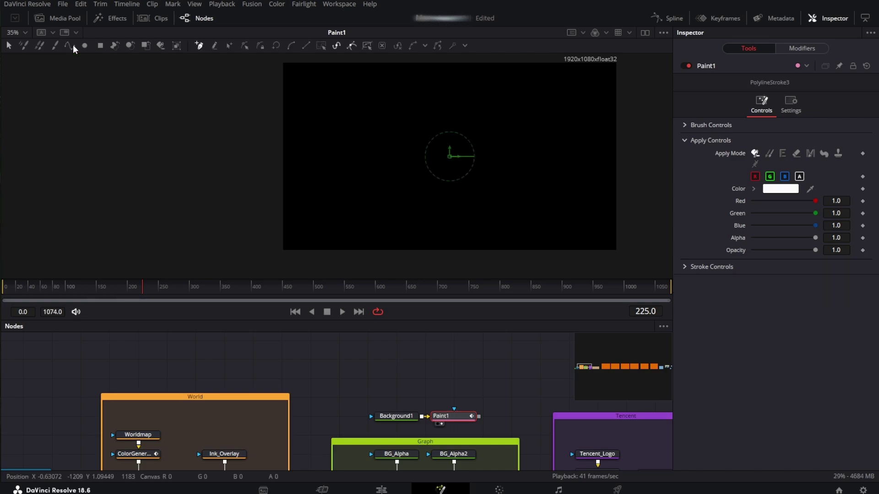
click(318, 186)
click(353, 144)
click(381, 169)
click(409, 137)
click(466, 155)
click(563, 101)
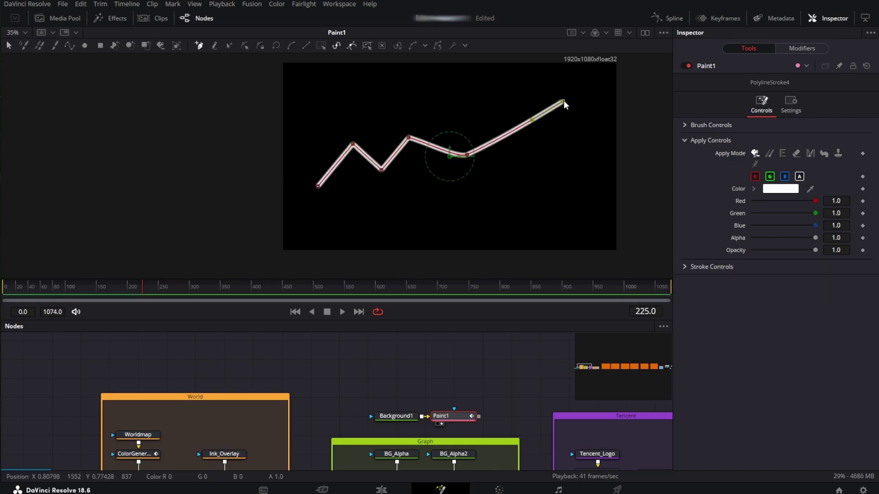
Animate the Paint1 polyline's Write On range with keyframes, scrub to frame 274 to check it, and box-select across the stroke.
click(697, 267)
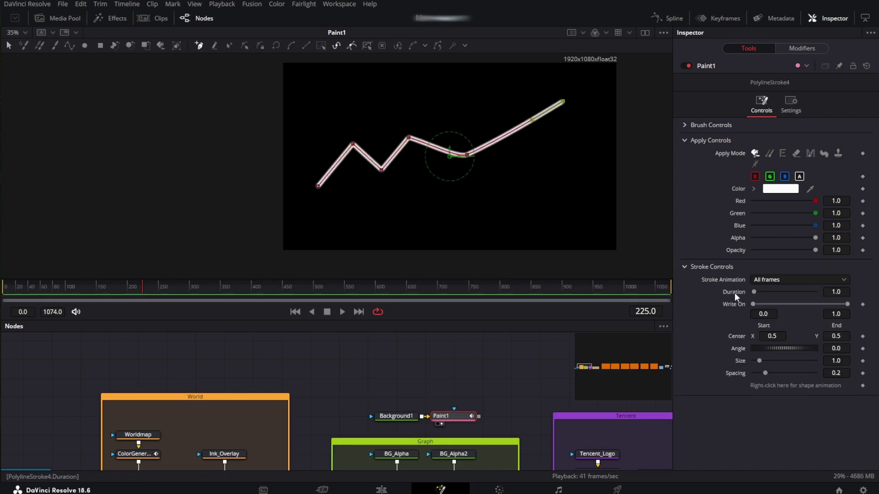
mouse_move(755, 304)
mouse_down()
mouse_move(785, 306)
mouse_move(753, 305)
mouse_up()
mouse_move(843, 304)
mouse_down()
mouse_move(731, 297)
mouse_move(848, 305)
mouse_up()
click(862, 304)
drag(127, 287, 173, 288)
click(540, 155)
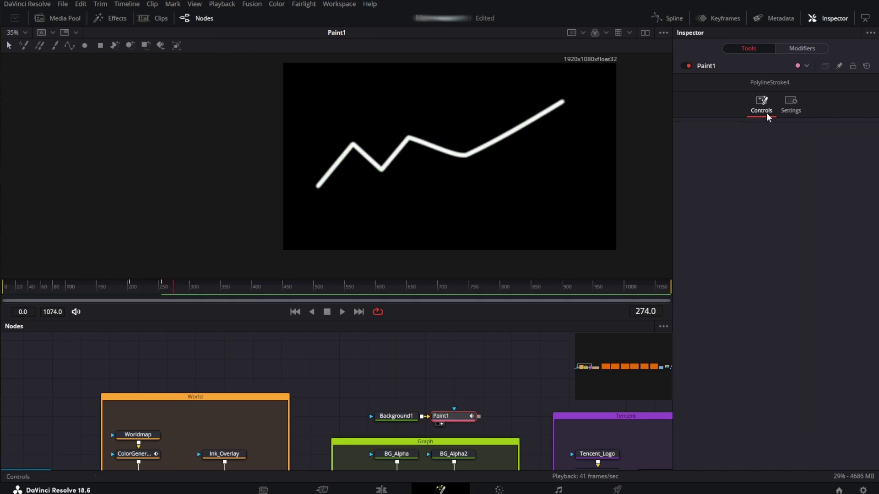
mouse_move(588, 78)
mouse_down()
mouse_move(516, 117)
mouse_move(268, 199)
mouse_up()
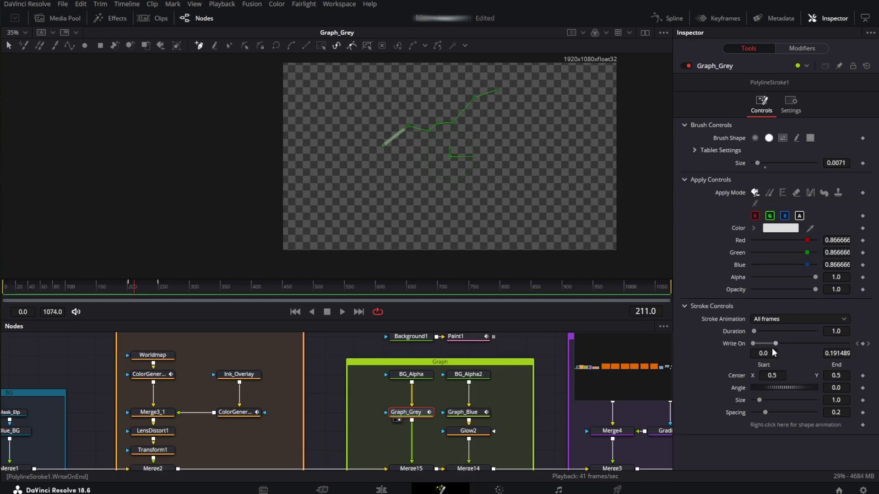
Scrub Graph_Grey's write-on animation to frame 260 and examine its brush and tablet settings.
drag(134, 287, 164, 286)
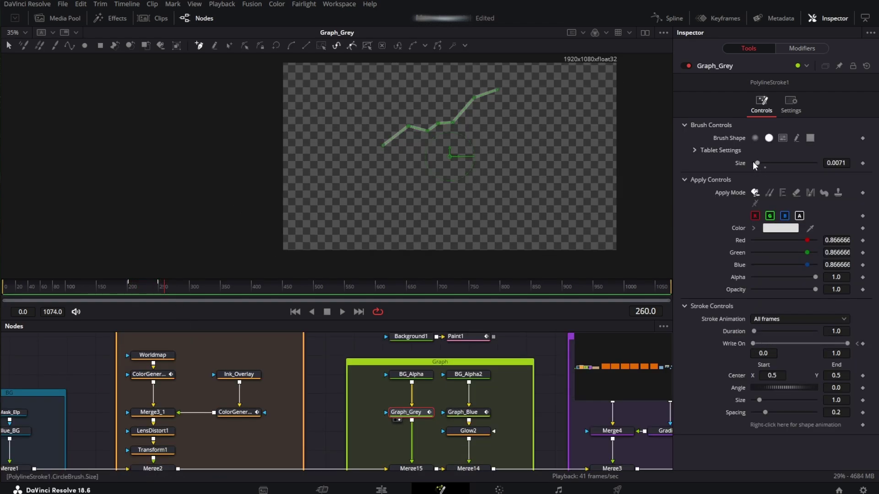
click(718, 150)
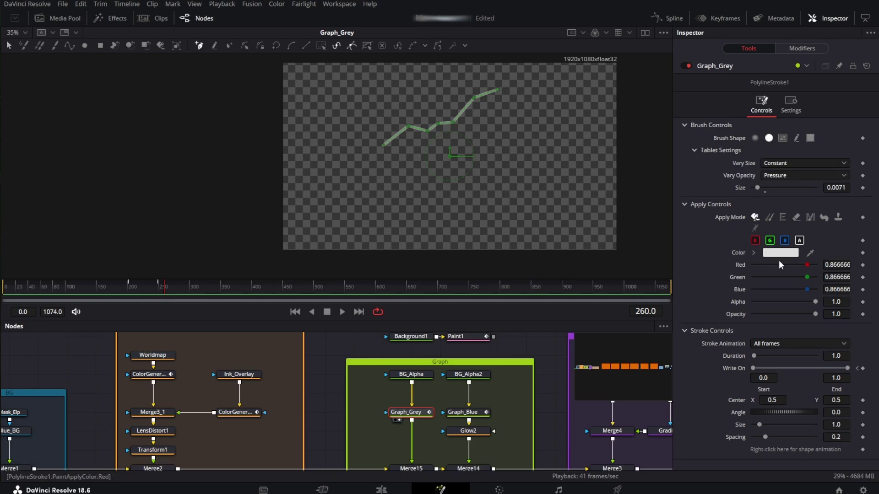
scroll(453, 90, up, 2)
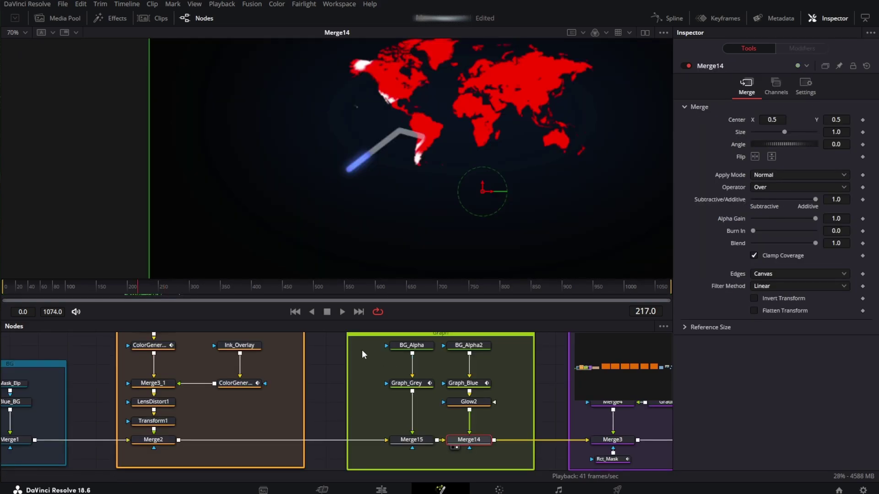
Compare the grey and blue line node pairs in Merge14, scrub Graph_Blue's write-on to frame 293, and inspect Glow2.
click(394, 347)
drag(379, 343, 435, 393)
drag(521, 342, 485, 385)
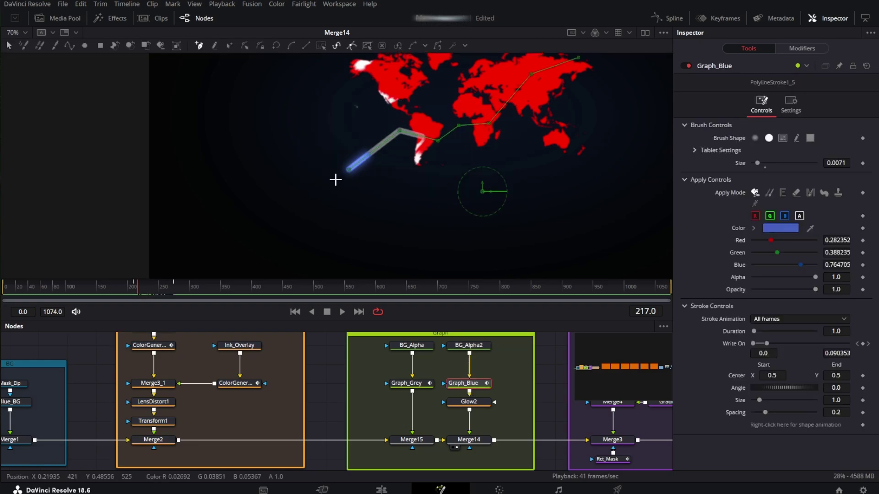
mouse_move(135, 287)
mouse_down()
mouse_move(127, 289)
mouse_move(186, 288)
mouse_up()
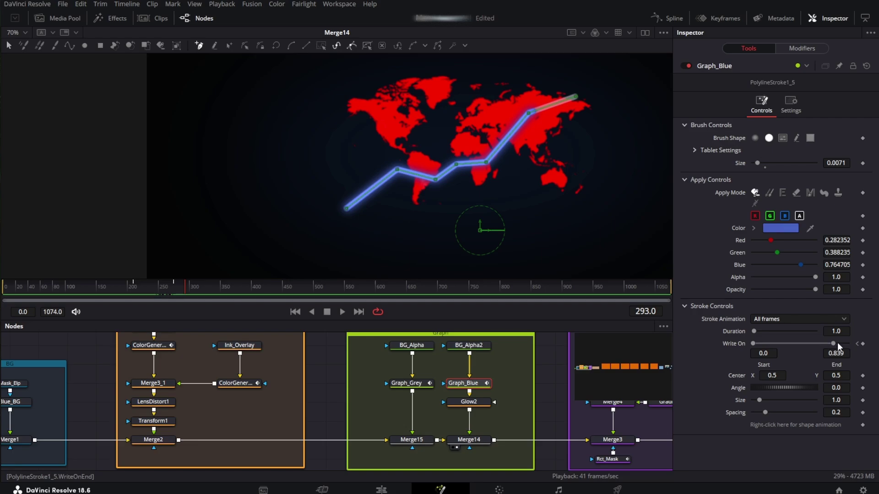
click(481, 403)
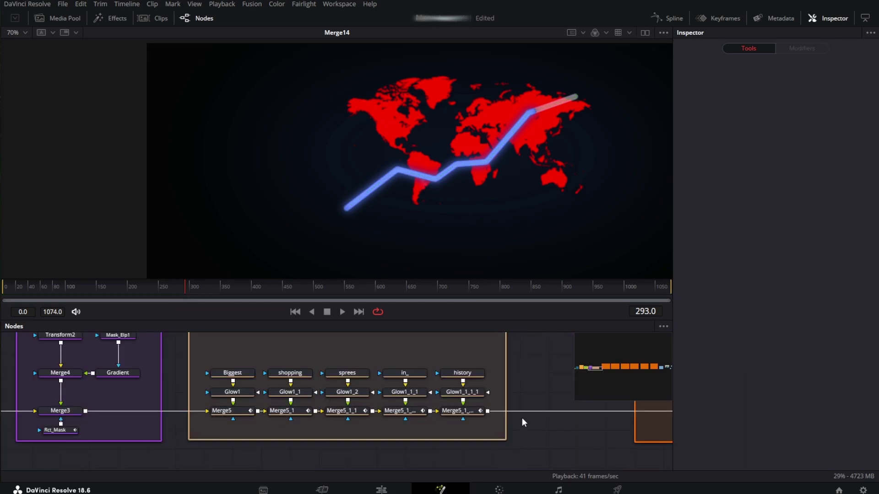
Preview Merge5_1_1_1_1 and examine the BIGGEST SHOPPING SPREES IN HISTORY title over the map.
click(461, 410)
key(2)
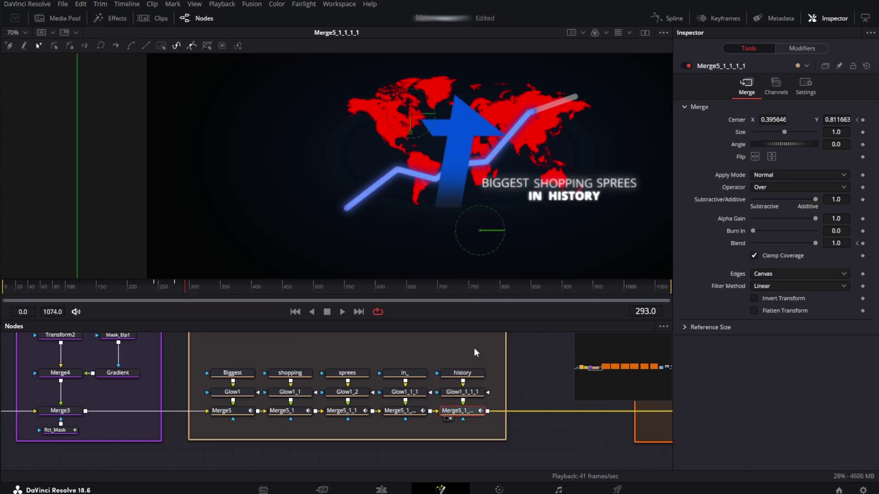
scroll(512, 187, up, 3)
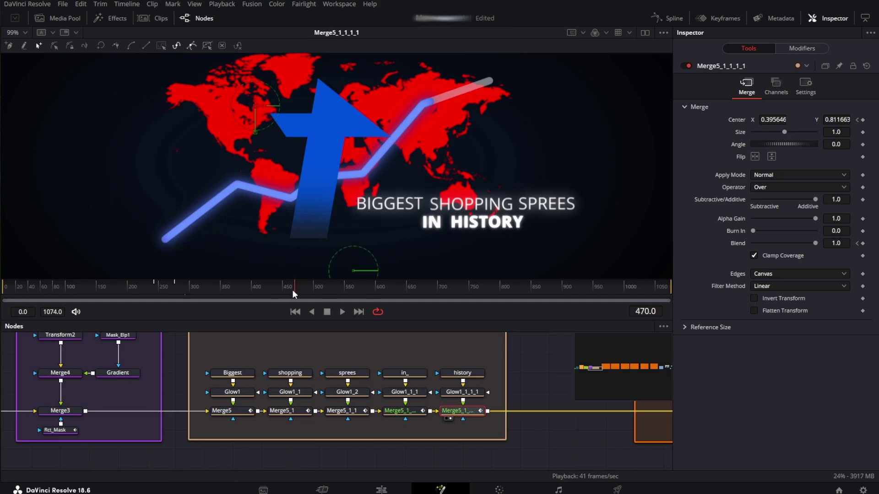
scroll(252, 365, up, 2)
Examine the title's five text nodes and their glow nodes, and show the text settings of in_ and Biggest.
drag(215, 353, 572, 391)
scroll(373, 384, down, 2)
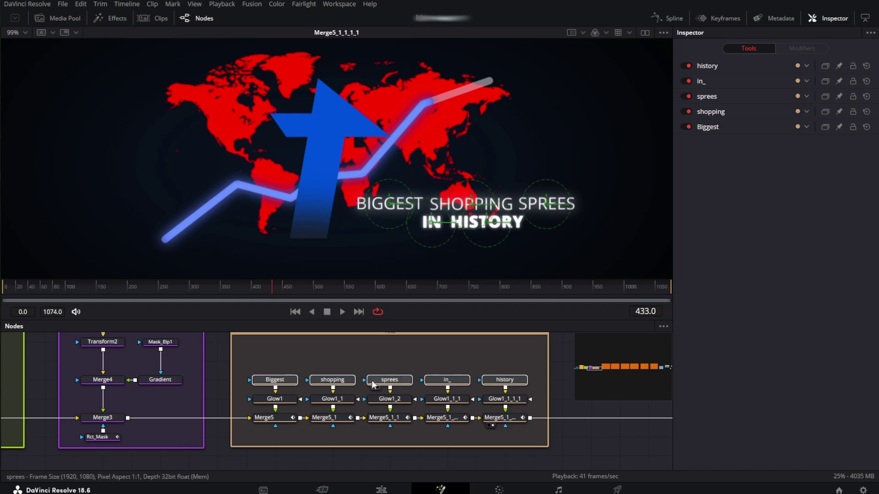
click(246, 405)
drag(267, 407, 534, 392)
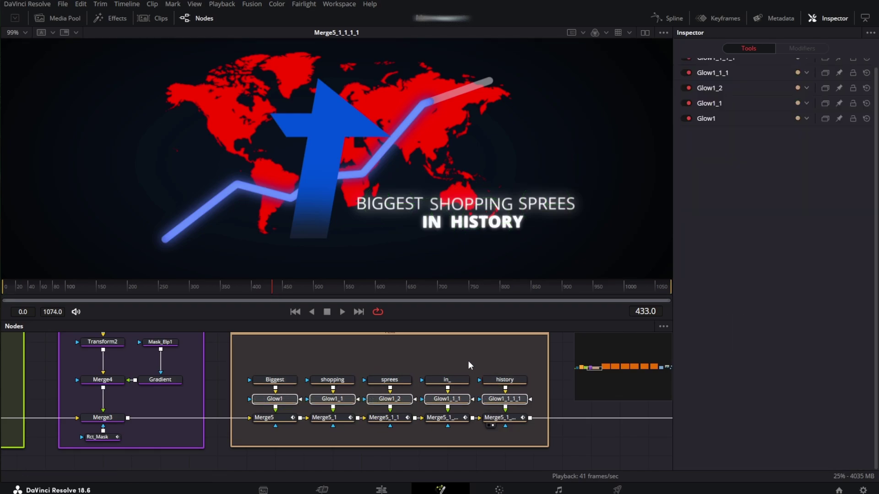
click(448, 381)
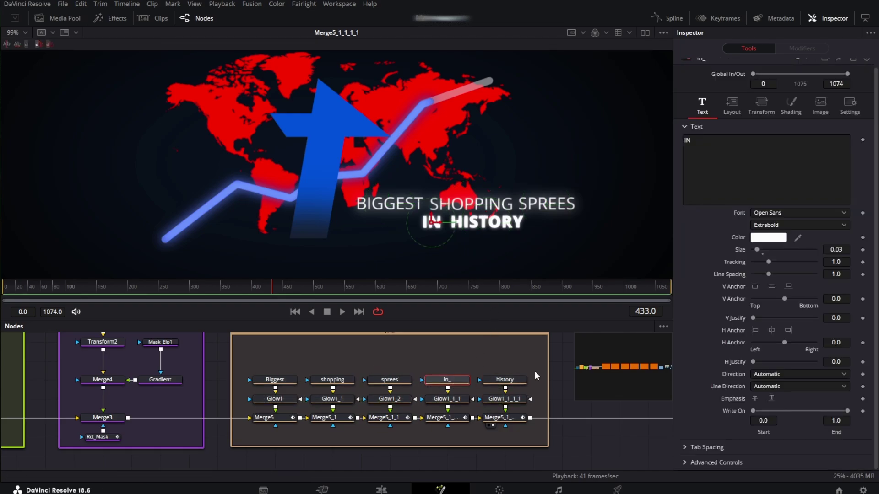
click(274, 379)
Change the timeline proxy resolution and play the title animation from about frame 203 to 287.
click(222, 4)
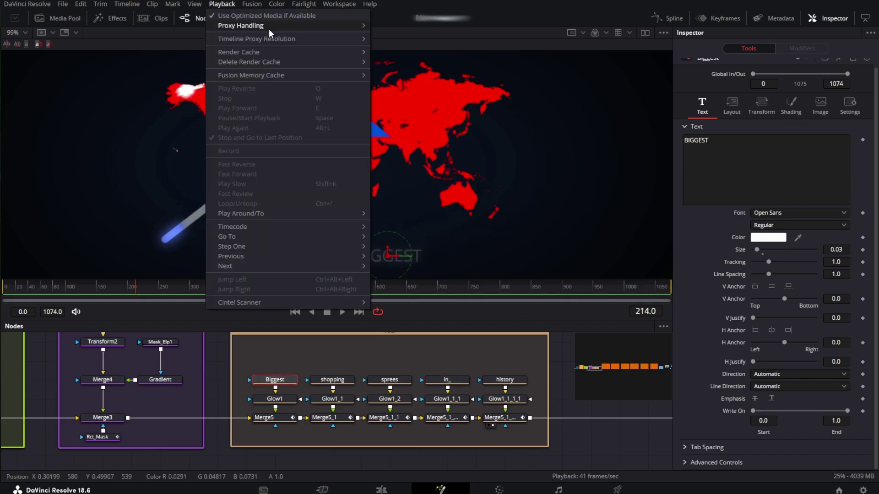
mouse_move(275, 39)
click(380, 59)
click(129, 287)
key(space)
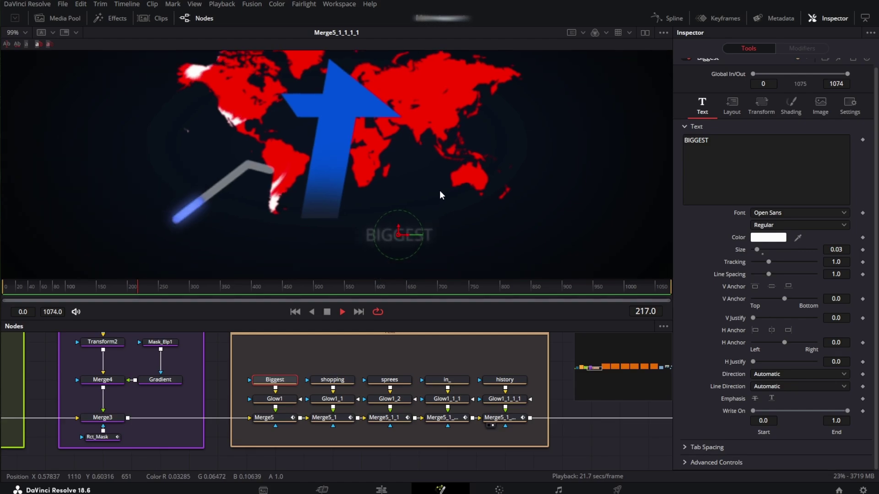
key(space)
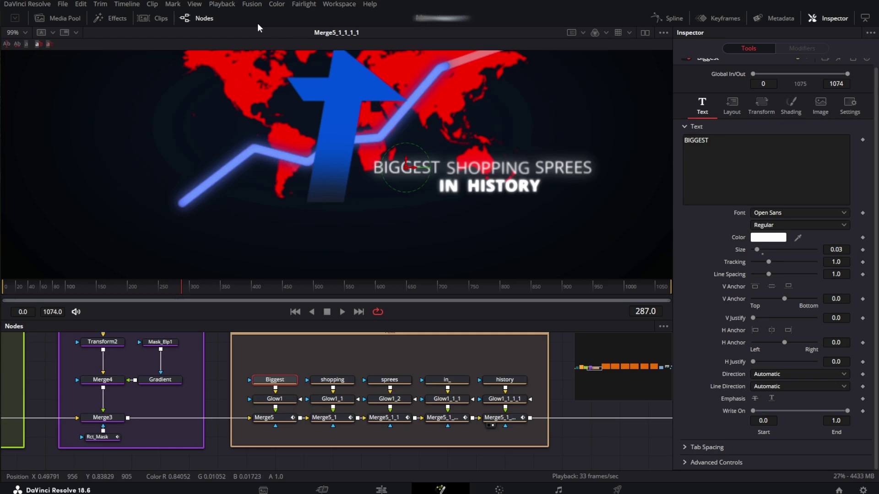
Examine the Blend fade-in of Merge5 by stepping between its keyframes at frames 207 and 240.
click(270, 418)
drag(124, 286, 133, 287)
click(805, 85)
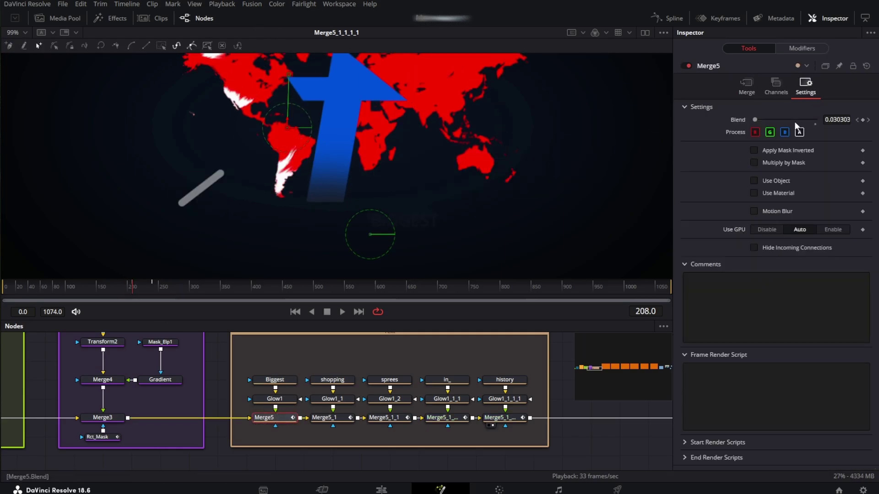
click(856, 120)
click(869, 120)
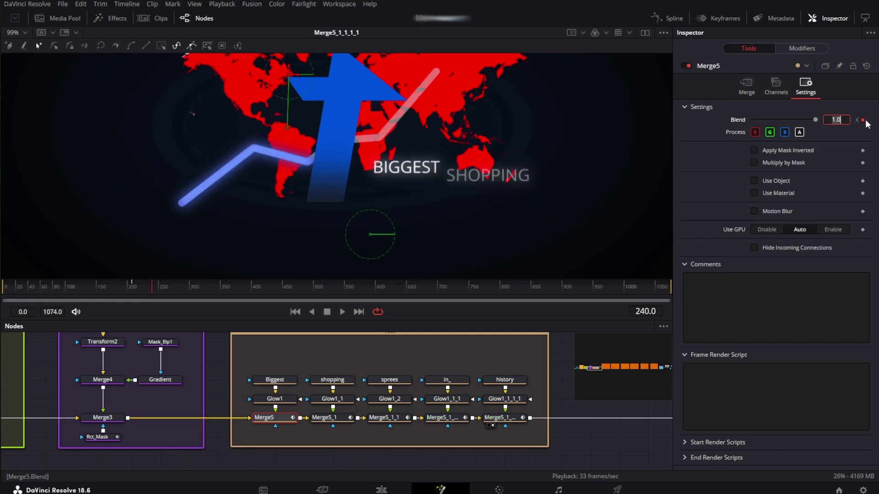
Return to Merge5's first keyframe at frame 207, review its Center and Blend settings, and scrub through the BIGGEST animation.
click(746, 86)
click(858, 120)
click(805, 85)
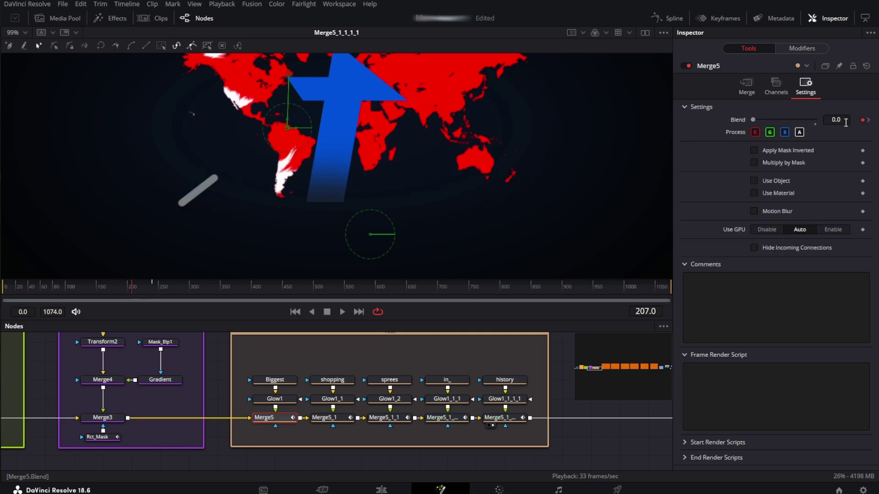
key(Return)
drag(131, 290, 155, 284)
Compare the keyframe timing of the other word merges by scrubbing Merge5_1_1 around frame 242 and selecting Merge5_1_1_1_1.
click(339, 420)
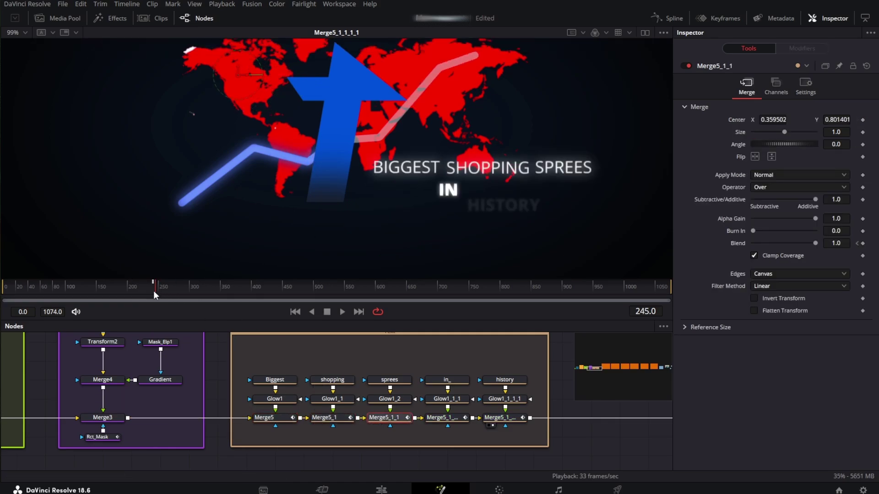
click(152, 287)
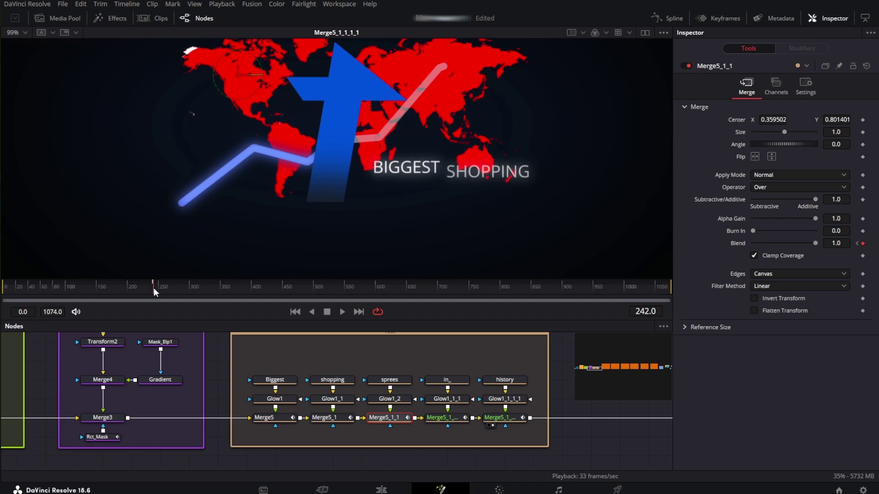
drag(152, 287, 160, 291)
click(501, 417)
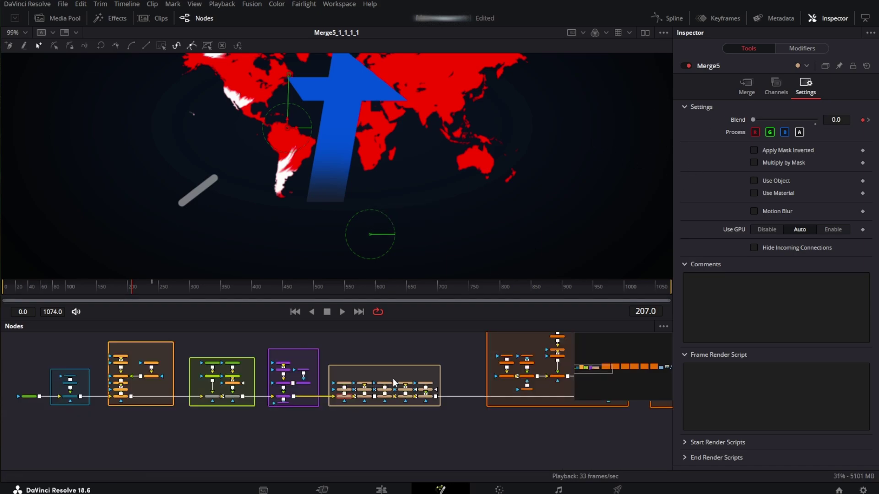
Locate the Reddit card's node group and preview the Reddit_Logo image on its own.
click(211, 286)
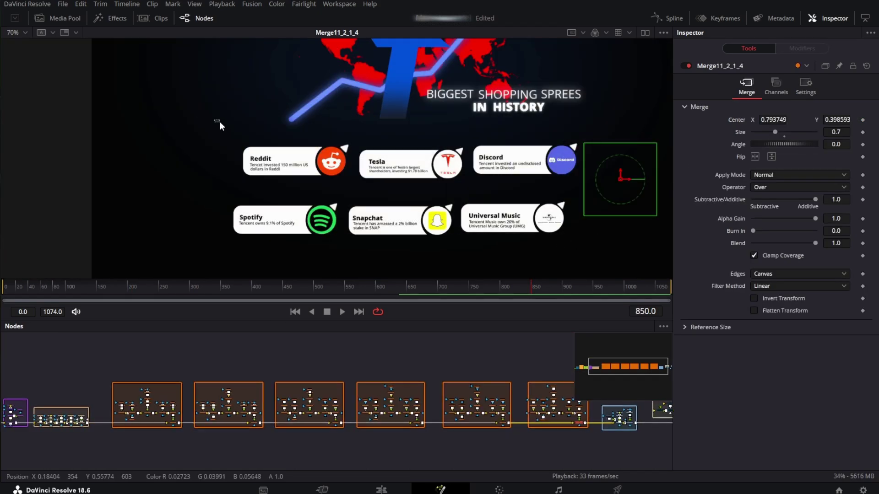
drag(213, 120, 355, 190)
scroll(149, 415, up, 5)
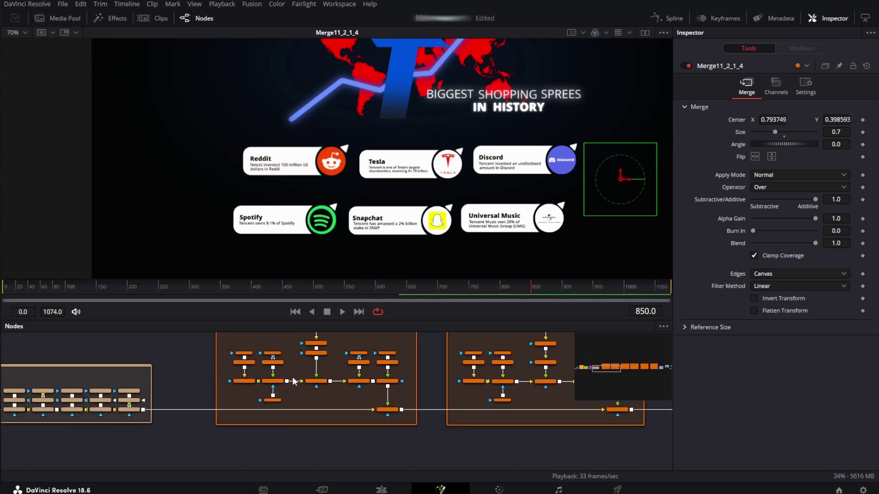
scroll(246, 353, up, 5)
click(247, 378)
key(2)
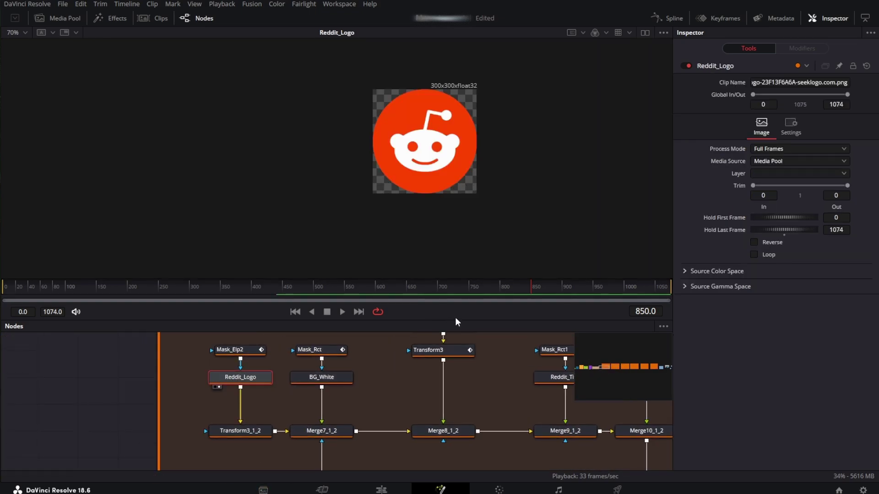
Enlarge the node area, preview Mask_Elp2 and examine its Width and Height animation from the keyframe at frame 392 to frame 438.
drag(456, 322, 456, 265)
click(301, 345)
key(1)
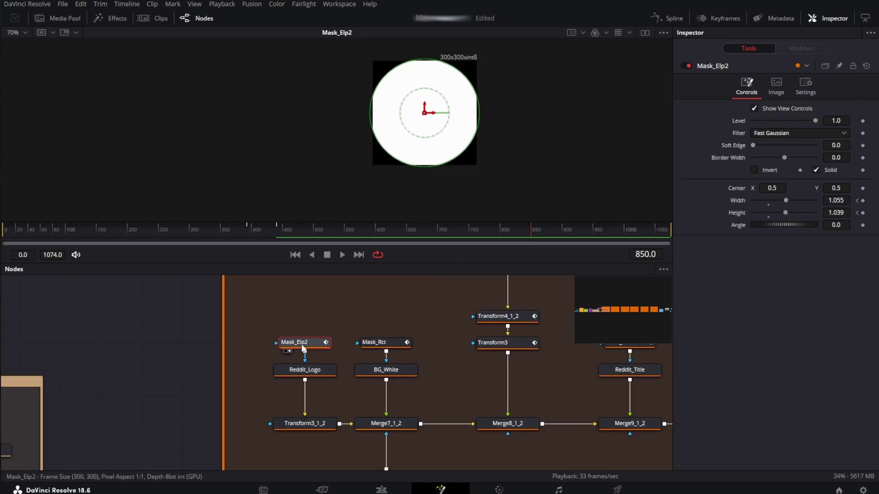
scroll(302, 356, up, 3)
click(247, 230)
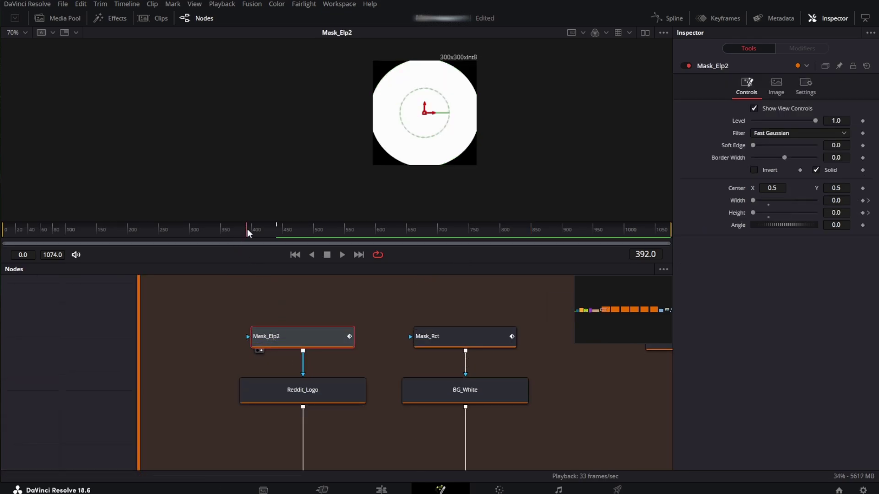
scroll(422, 120, up, 5)
drag(435, 145, 462, 182)
drag(251, 230, 259, 232)
scroll(366, 188, down, 1)
drag(364, 182, 363, 153)
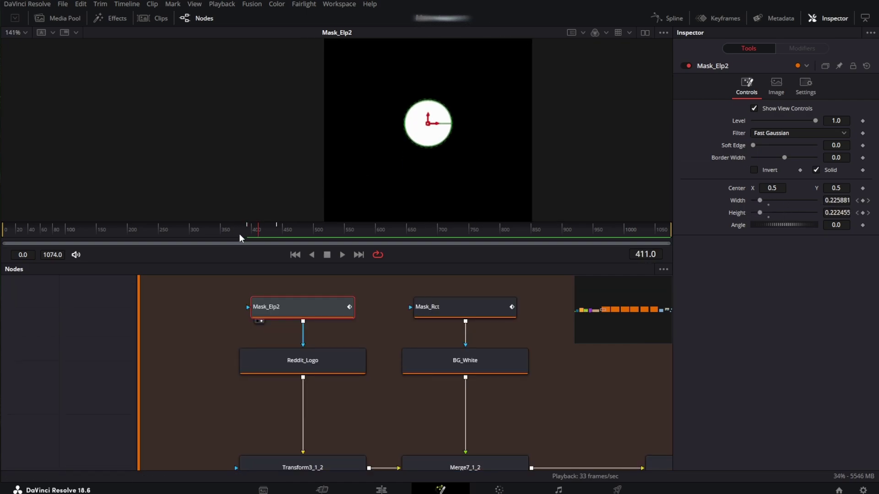
drag(252, 231, 275, 230)
Check the masked Reddit_Logo result and review the Size and Center settings of Transform3_1_2.
click(319, 360)
scroll(306, 380, down, 4)
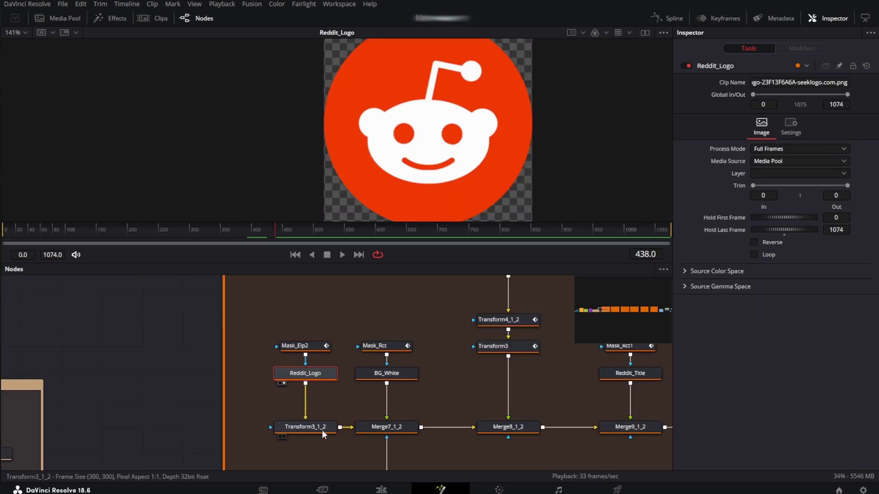
click(320, 426)
scroll(309, 427, down, 3)
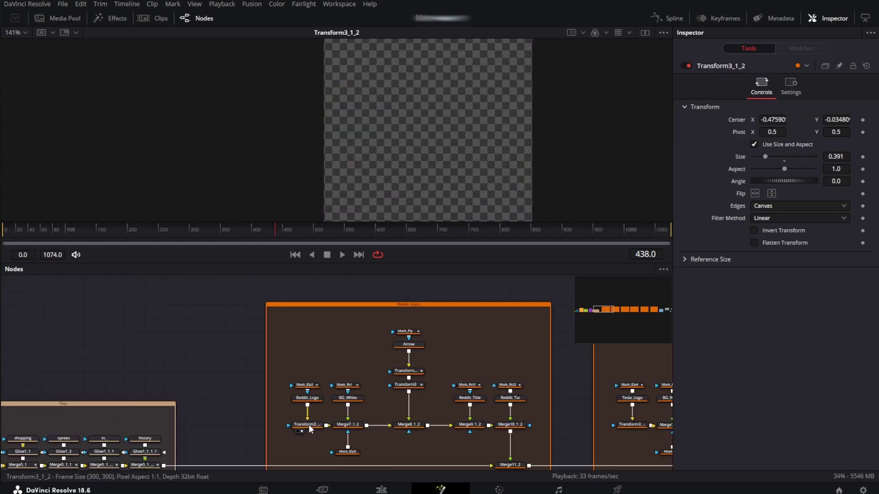
Preview Merge11_2, try repositioning the Reddit logo with Transform3_1_2 in the viewer, and undo the move.
click(516, 466)
key(2)
click(311, 410)
scroll(314, 172, down, 5)
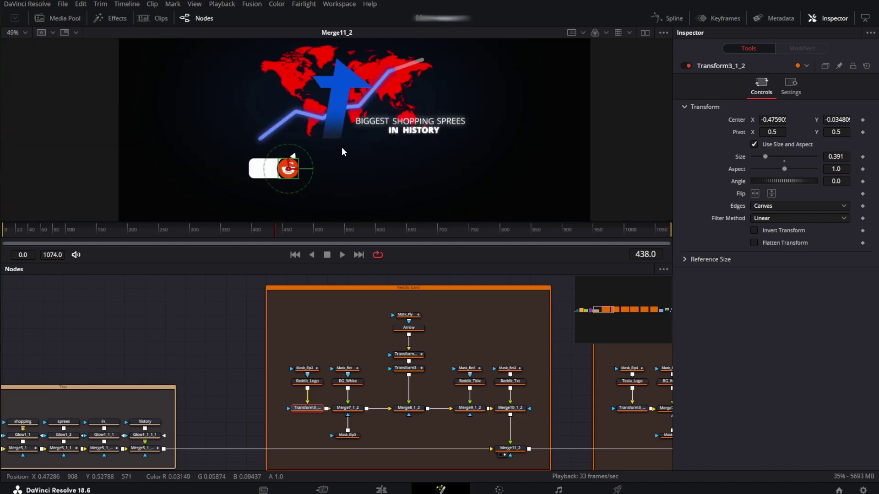
drag(297, 172, 311, 163)
key(ctrl+z)
Connect Mask_Rct back to BG_White as its mask and preview Merge7_1_2.
scroll(297, 171, up, 4)
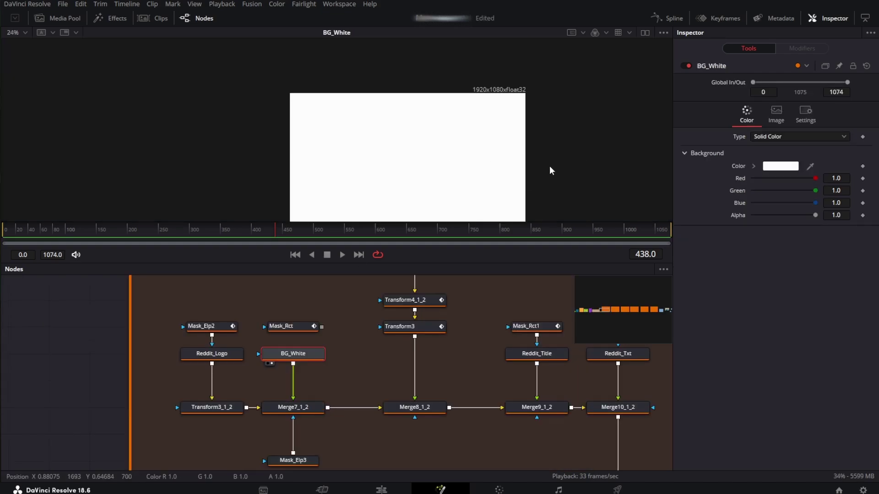
scroll(471, 164, down, 1)
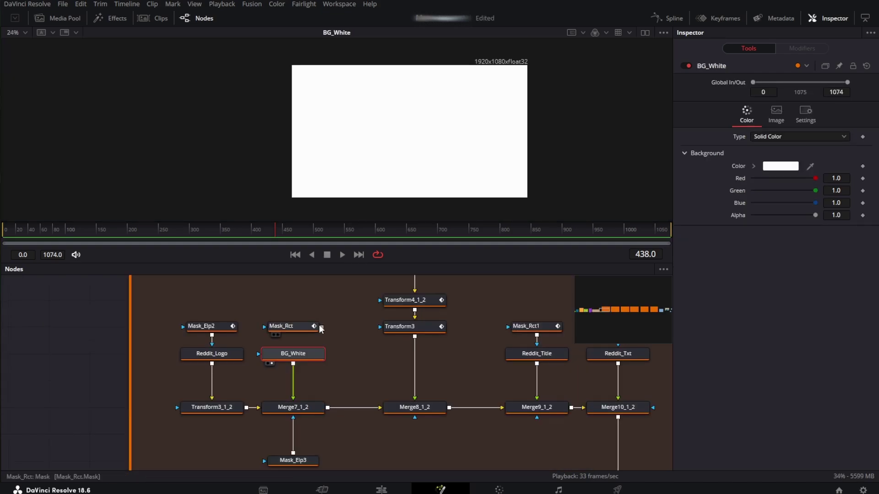
scroll(281, 375, up, 2)
scroll(282, 386, up, 3)
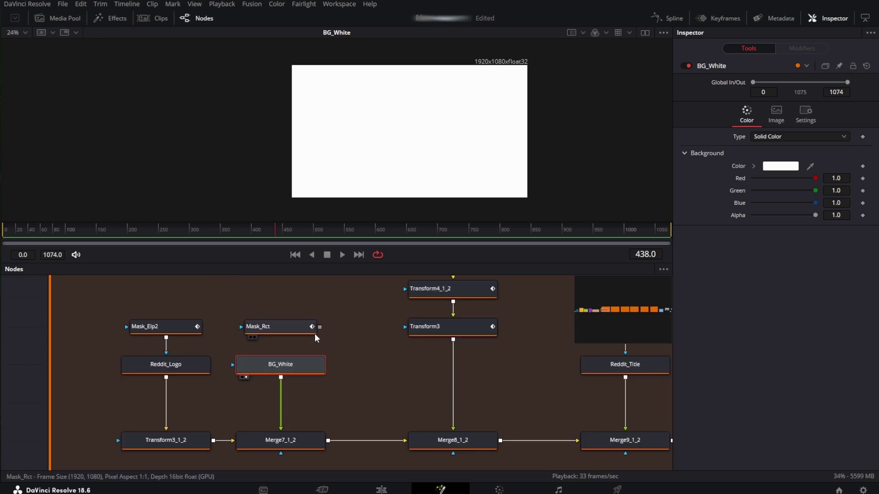
scroll(361, 172, up, 3)
click(293, 435)
key(2)
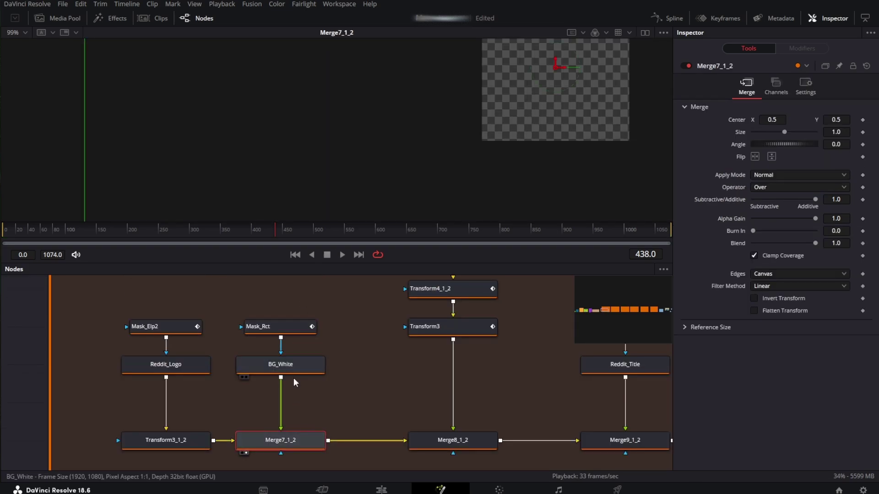
Examine Mask_Rct's Center and Width animation on the Reddit card by scrubbing from frame 429 and stepping to the keyframe at frame 471.
click(293, 370)
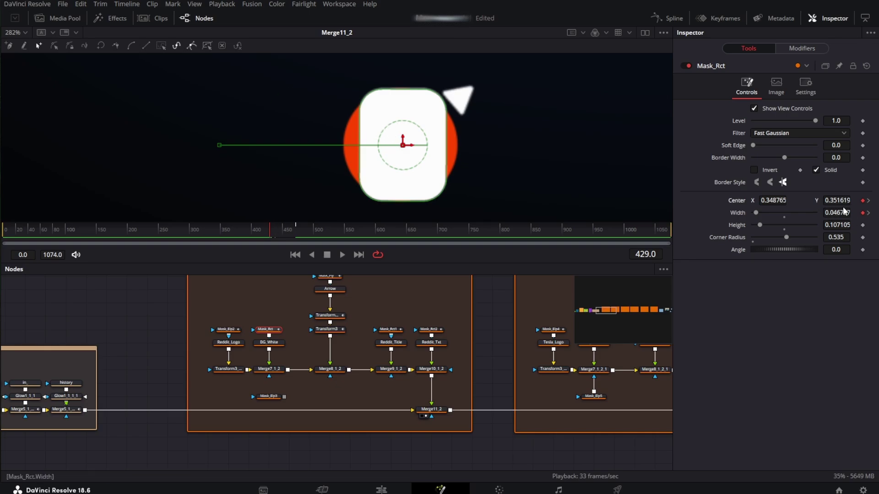
click(272, 230)
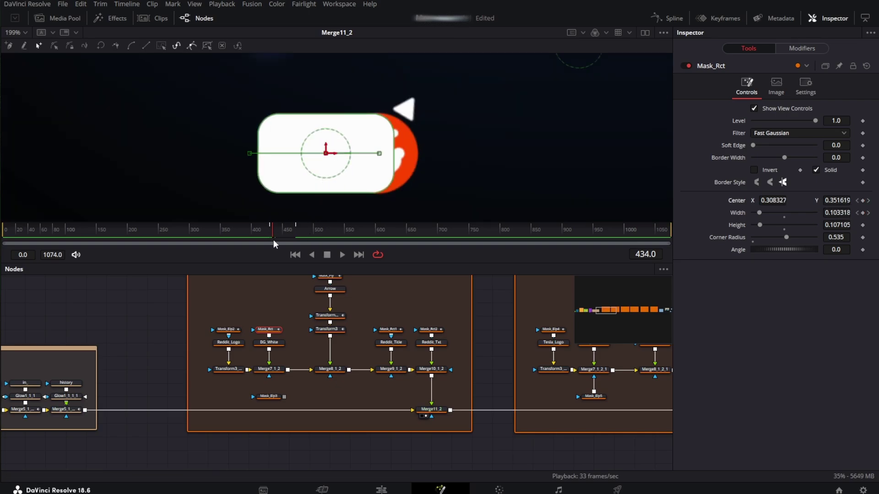
drag(274, 231, 298, 232)
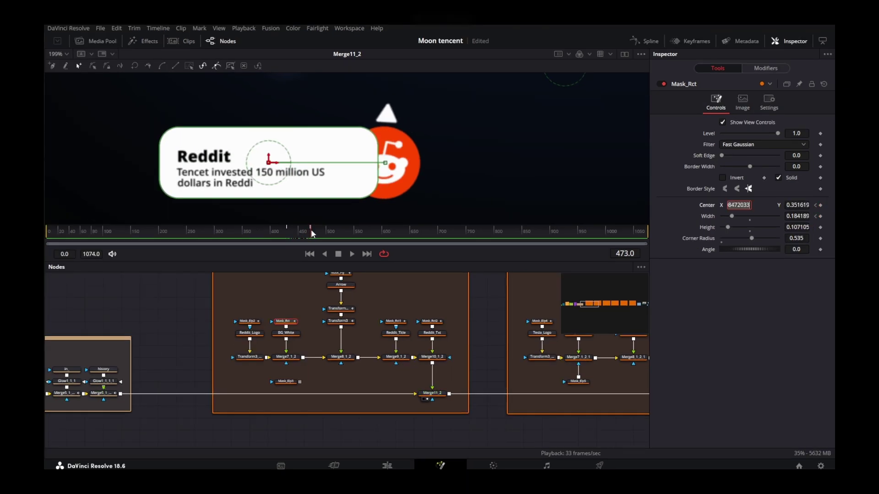
click(816, 216)
click(826, 216)
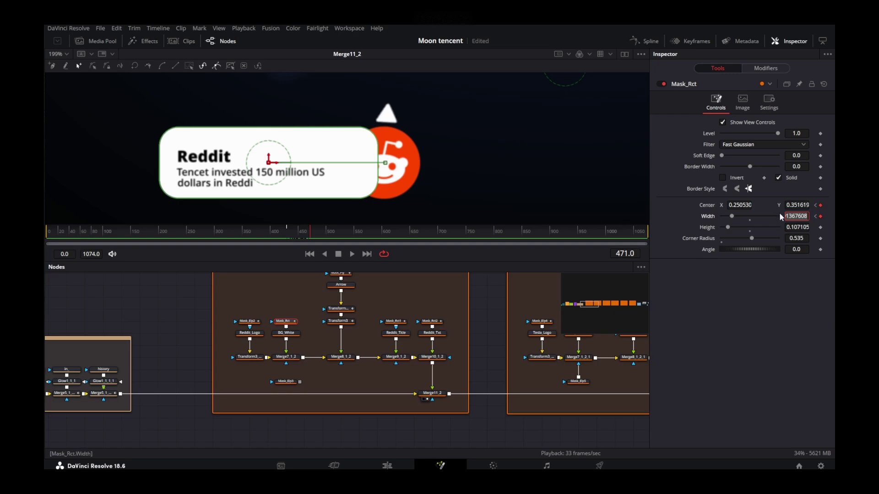
Connect Mask_Elp3 to the effect mask input of Merge7_1_2 and select the mask node.
click(480, 292)
scroll(278, 353, up, 2)
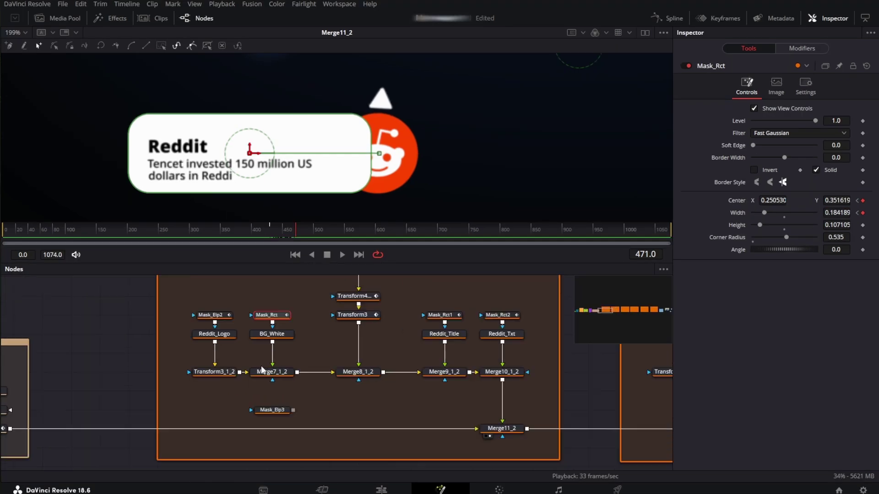
drag(293, 411, 273, 381)
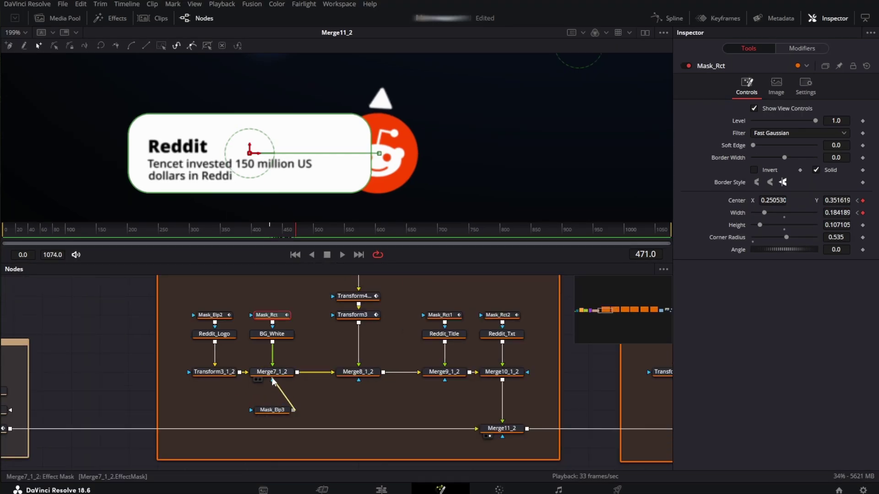
click(272, 410)
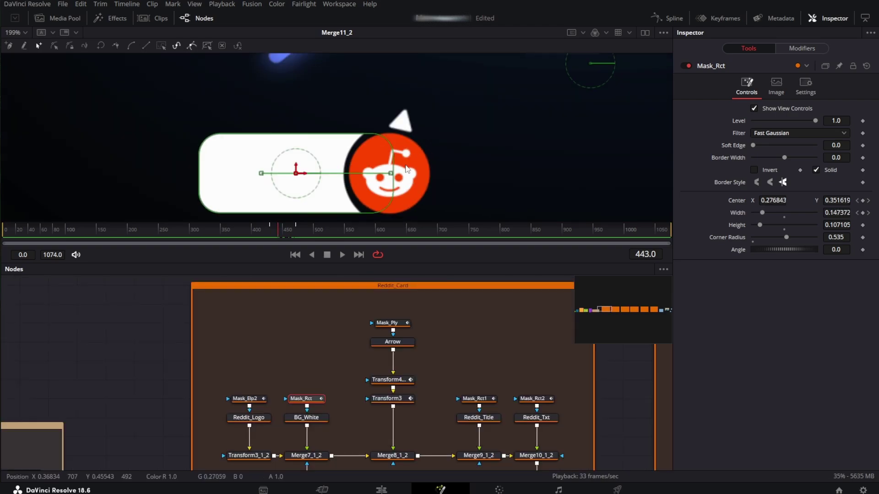
Scrub the rotation animation of Transform4_1_2 from frame 419 to frame 515.
scroll(418, 162, down, 3)
scroll(419, 156, down, 3)
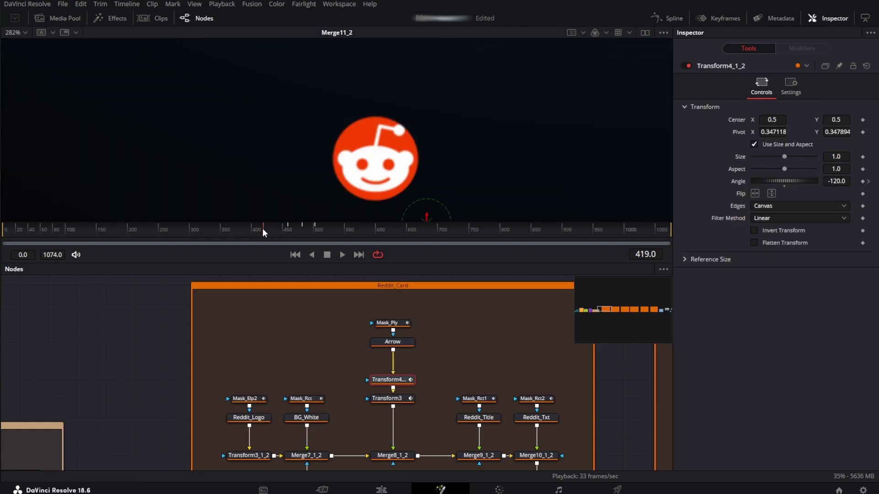
drag(263, 228, 322, 234)
Preview the Arrow background, disable Mask_Ply to inspect the unmasked white fill, and enable the mask again.
drag(400, 344, 392, 173)
scroll(393, 179, down, 2)
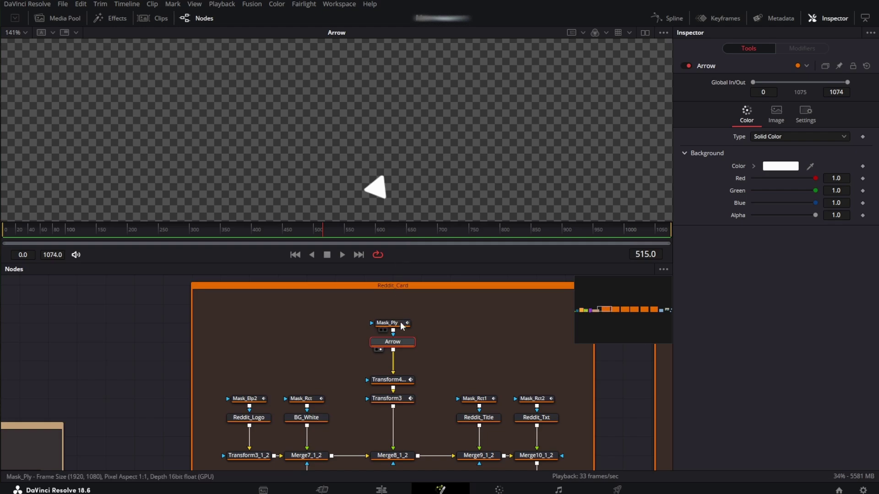
click(398, 323)
click(687, 68)
scroll(399, 174, down, 3)
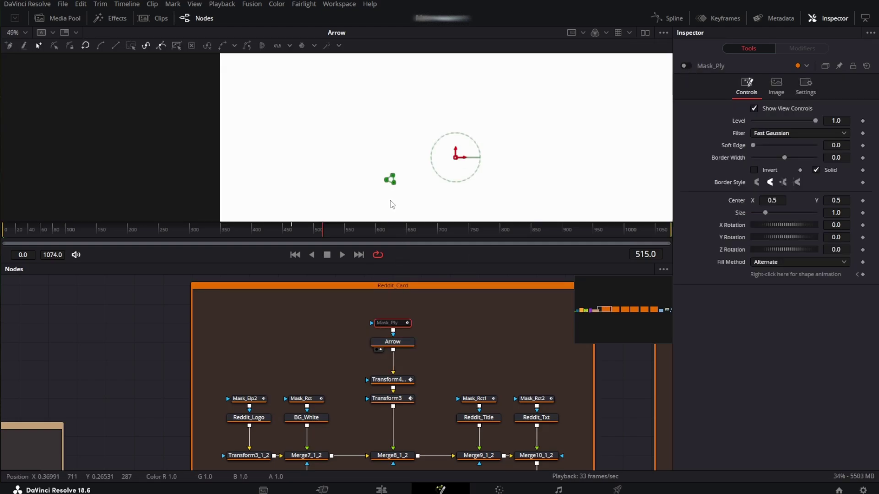
click(394, 344)
scroll(413, 170, down, 3)
scroll(414, 176, up, 4)
click(392, 323)
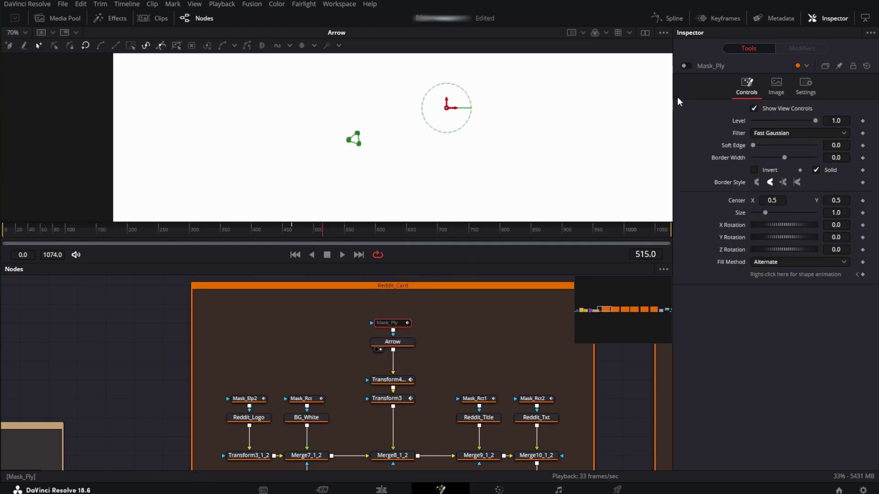
click(687, 65)
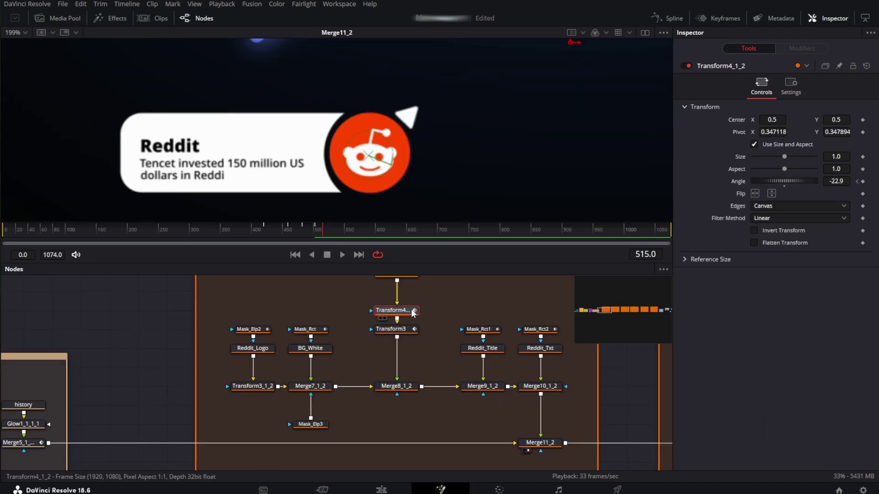
Scrub Transform4_1_2 back to frame 478 and examine the arrow's rotation around the Reddit logo.
drag(314, 231, 300, 229)
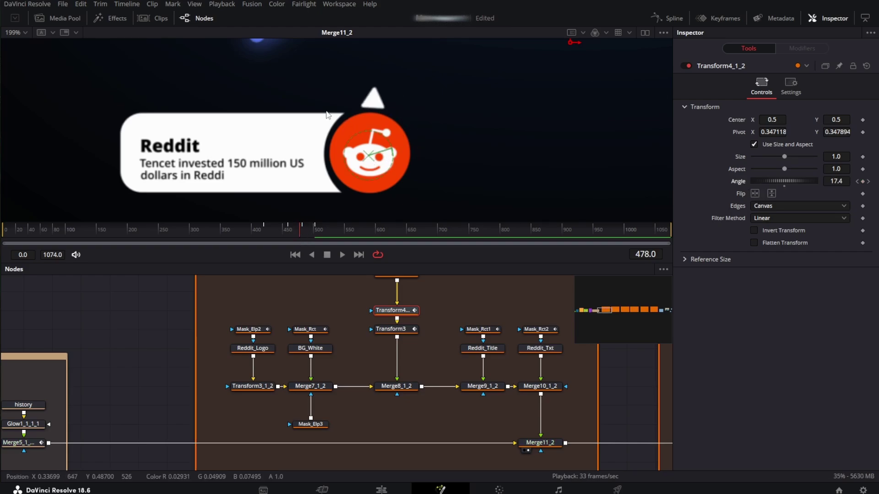
drag(392, 149, 348, 166)
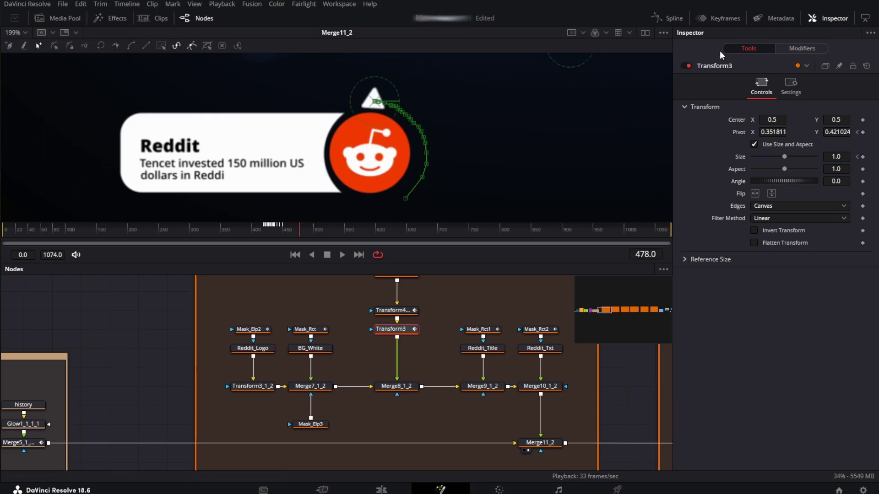
Disable Transform3, scrub the Transform4_1_2 rotation by itself from frame 420 to about frame 500, and select Transform3 again.
click(688, 66)
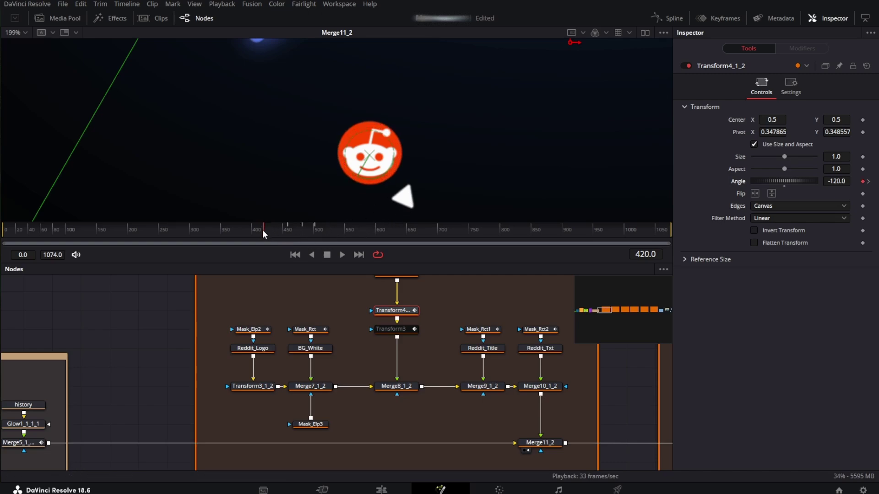
click(284, 232)
drag(284, 232, 315, 231)
click(396, 329)
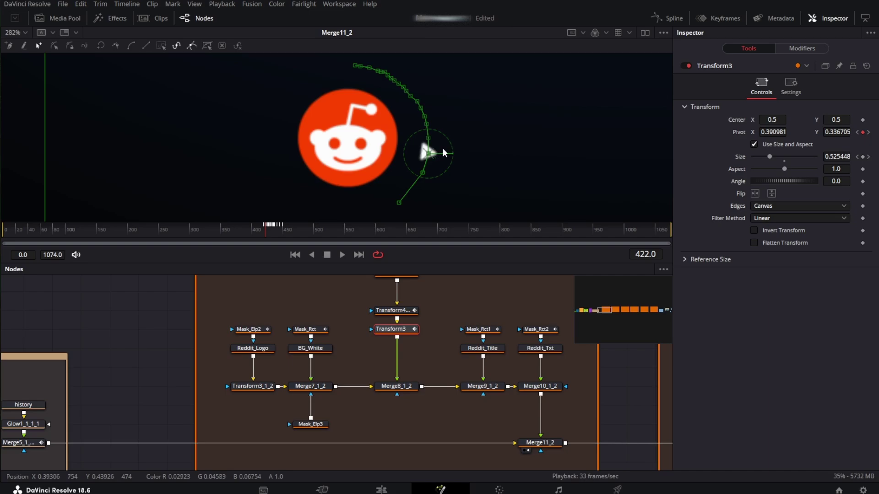
Step through Transform3's Pivot keyframes along the arrow's path from frame 422, and check its Size keyframes from frame 420.
click(857, 133)
click(869, 133)
click(869, 133)
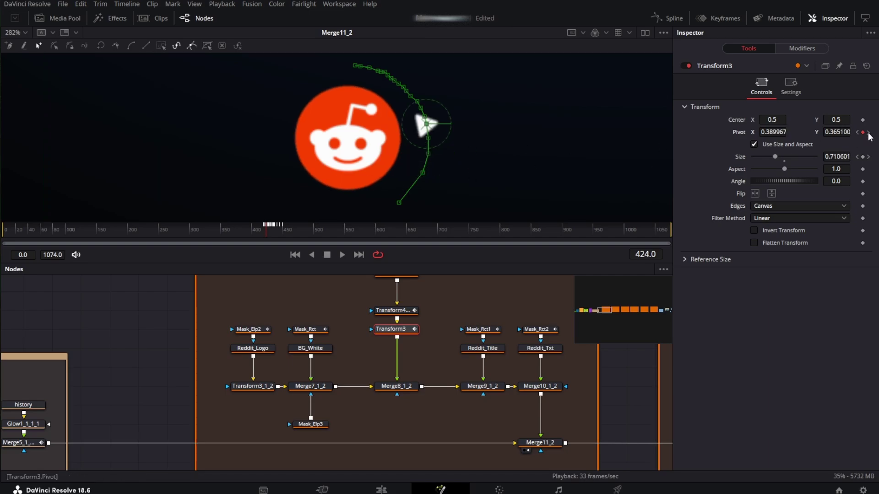
click(868, 132)
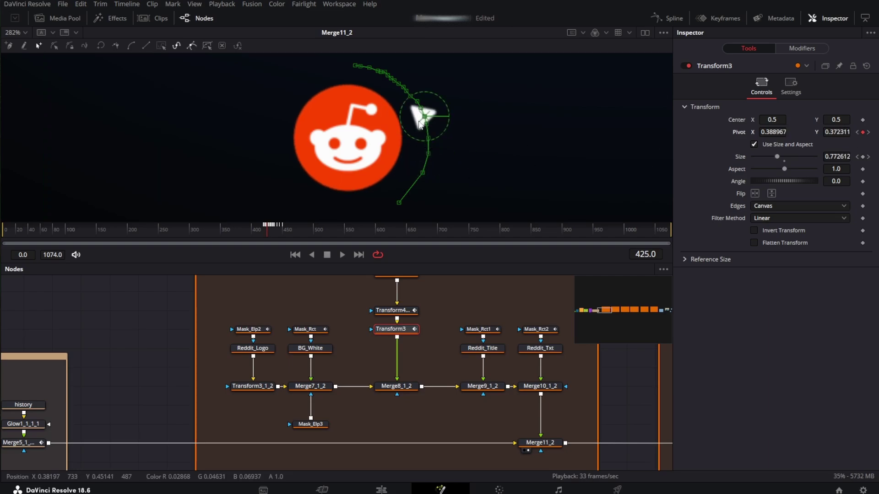
click(868, 133)
click(868, 132)
click(858, 132)
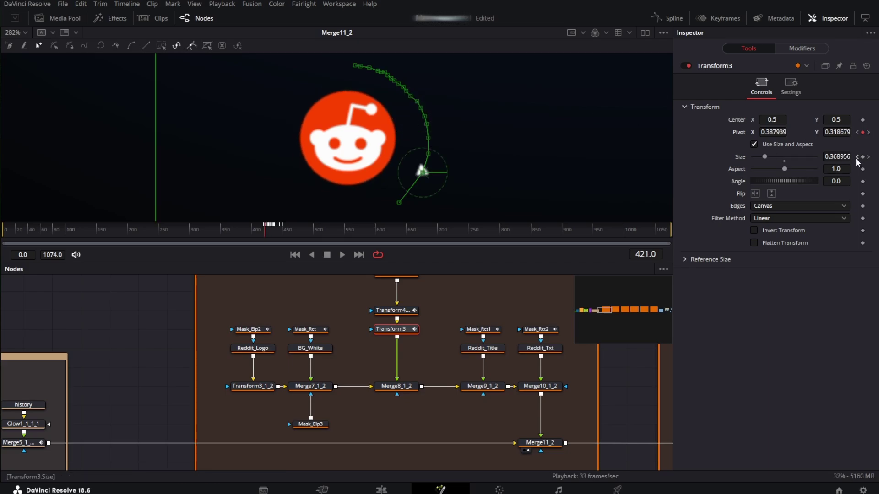
click(857, 157)
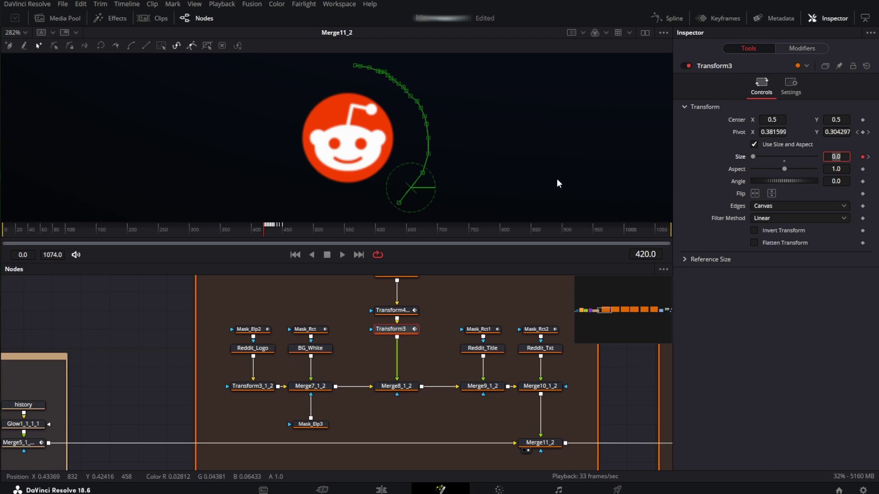
click(868, 157)
Scrub Merge11_2 to frame 462 and examine the reveal of the Reddit card's title and description text.
drag(274, 236, 290, 235)
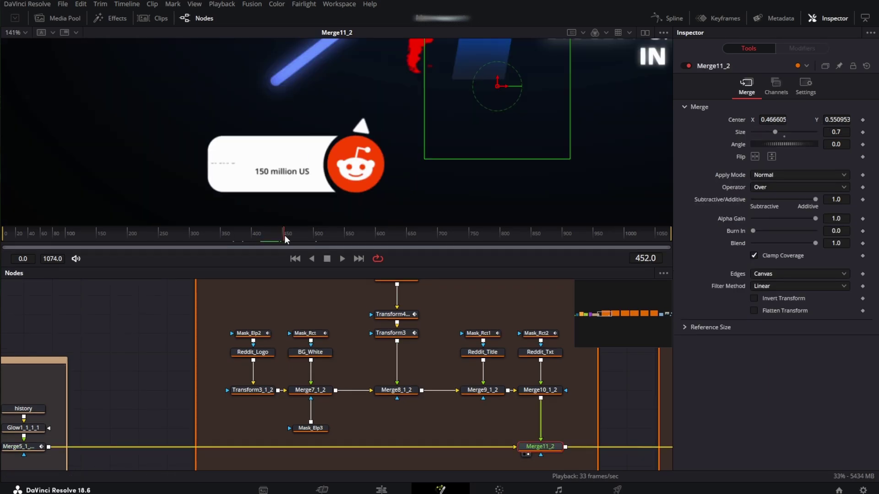
scroll(216, 175, up, 2)
drag(162, 114, 266, 153)
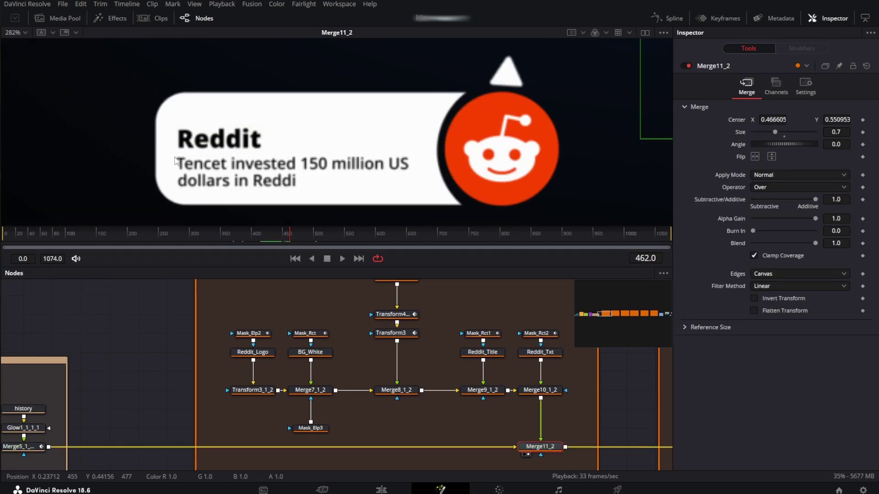
View Reddit_Title by itself, check Mask_Rct1, and scrub around frame 455 to examine the title's masked reveal.
drag(174, 157, 425, 206)
click(487, 353)
key(2)
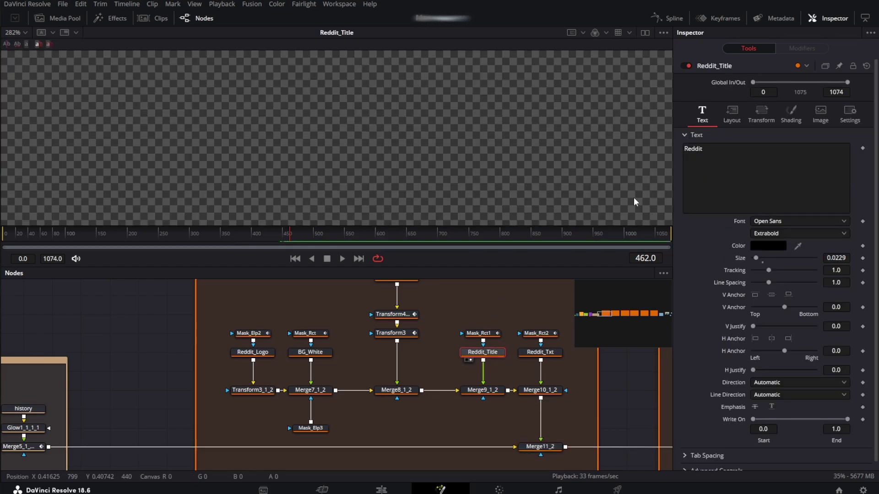
drag(707, 149, 676, 149)
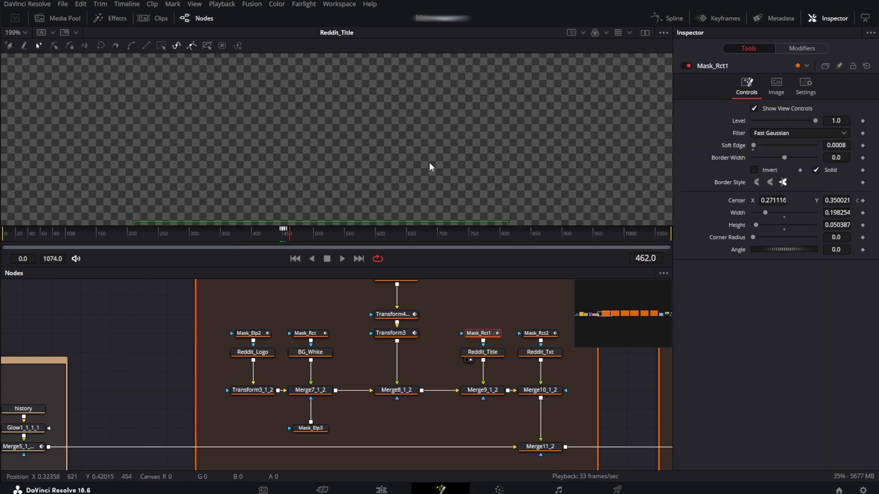
scroll(429, 163, down, 2)
key(2)
drag(426, 206, 444, 172)
drag(289, 236, 279, 235)
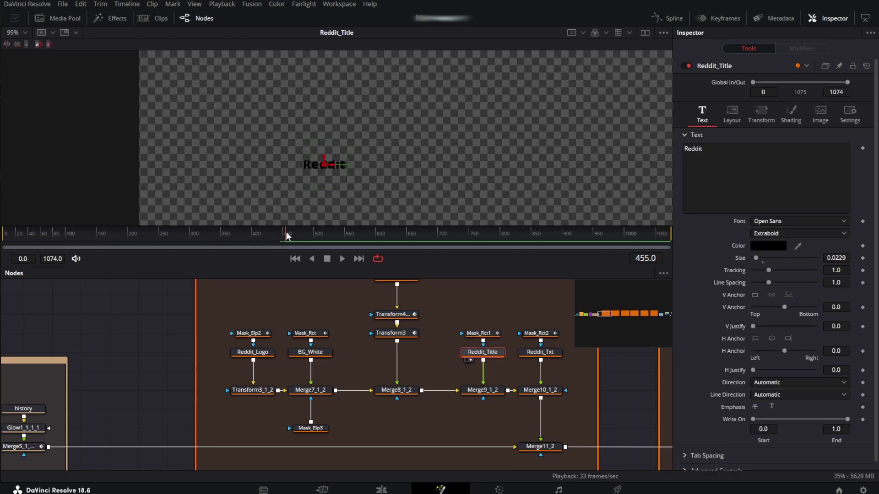
drag(286, 233, 288, 236)
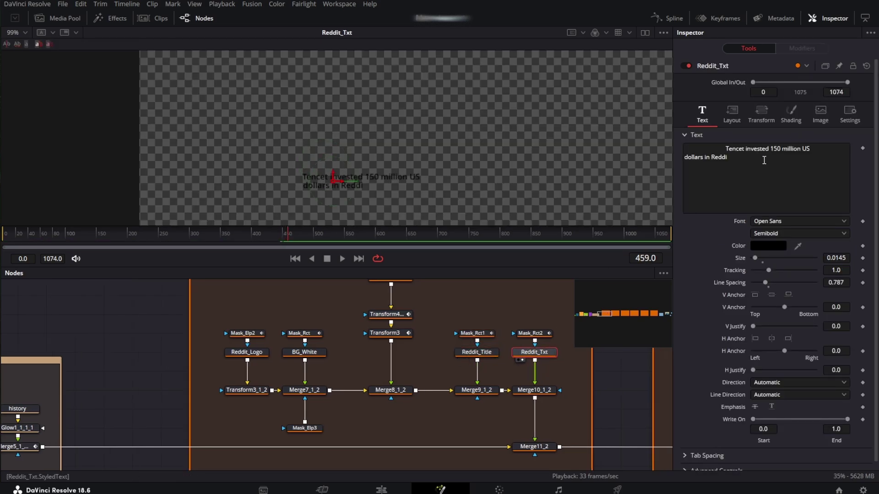
Correct the Reddit_Txt description to read "Tencet invested 150 million US dollars in Reddit" and scrub its reveal to frame 451.
text(t invested 150 million US)
drag(274, 230, 283, 236)
View Merge10_1_2 and Merge11_2, scrub to frame 466, and examine the complete Reddit card over the infographic.
click(539, 390)
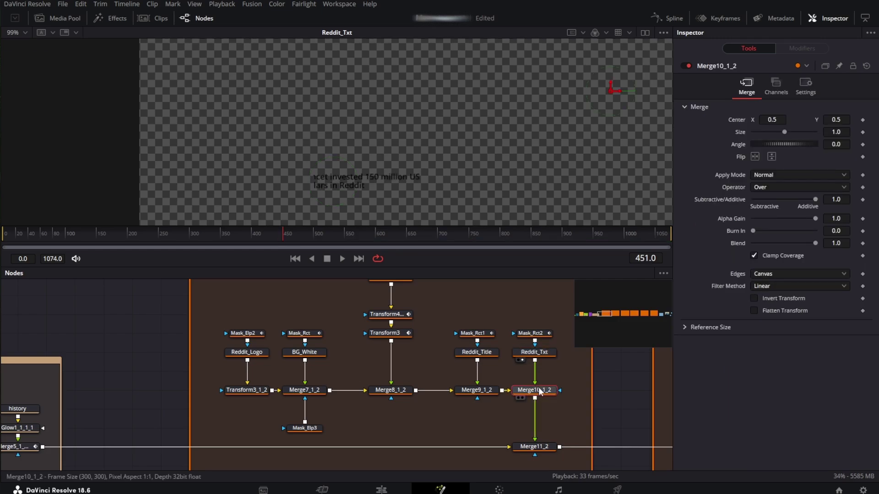
key(1)
click(533, 447)
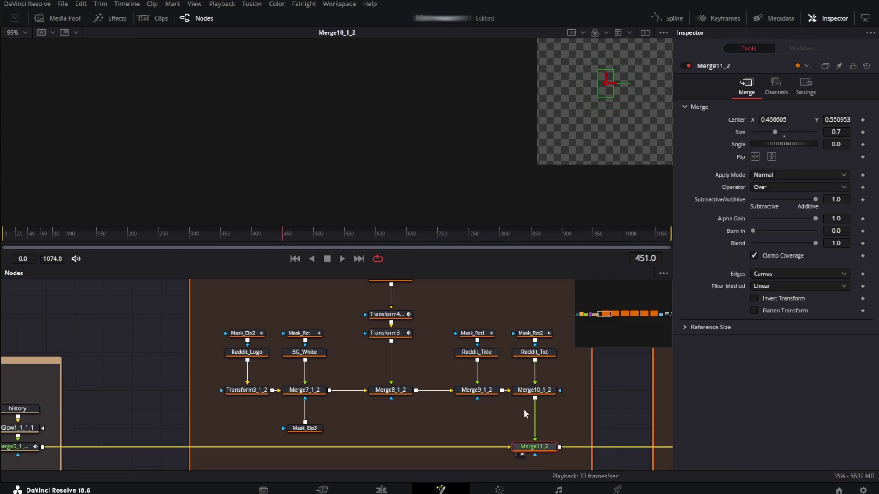
key(1)
drag(285, 227, 292, 226)
scroll(322, 301, down, 3)
key(ctrl+f)
scroll(462, 271, down, 2)
scroll(389, 309, up, 3)
scroll(279, 337, down, 1)
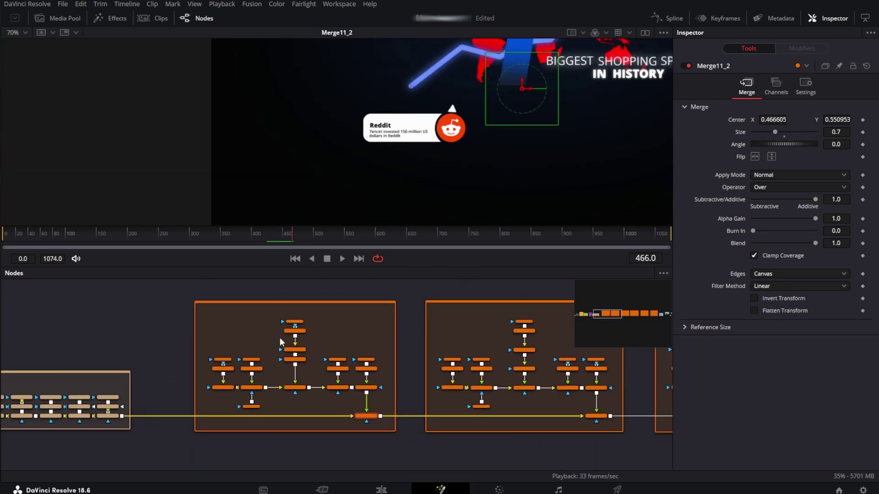
Select the whole Reddit_Card node group and look over the company card groups chained after it.
click(247, 300)
scroll(245, 306, down, 3)
drag(240, 315, 69, 379)
scroll(526, 357, down, 2)
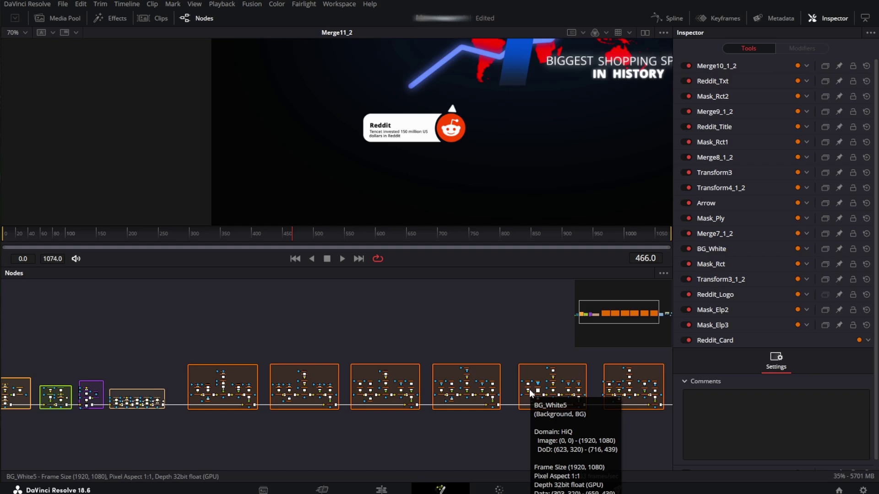
scroll(256, 338, up, 4)
click(266, 293)
scroll(281, 337, down, 1)
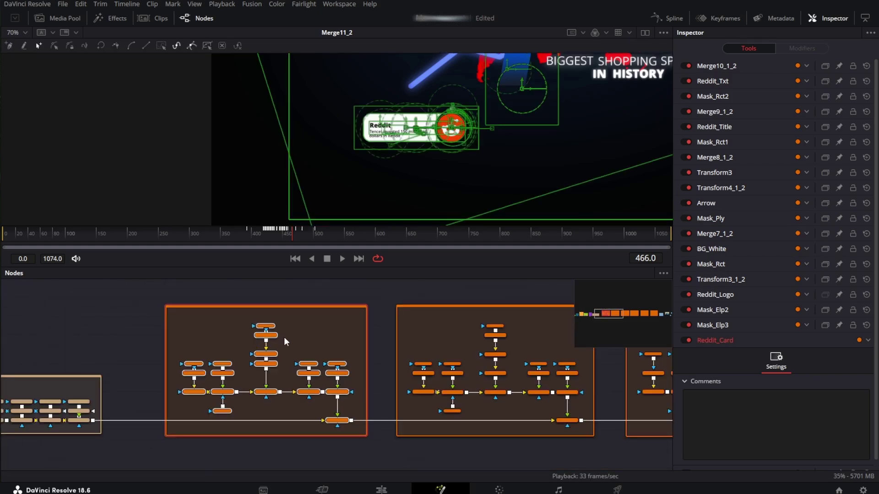
Select all nodes of the Tesla card group and show their animation in the keyframe editor.
click(488, 306)
drag(488, 307, 450, 306)
scroll(433, 320, down, 3)
drag(484, 398, 399, 303)
click(728, 19)
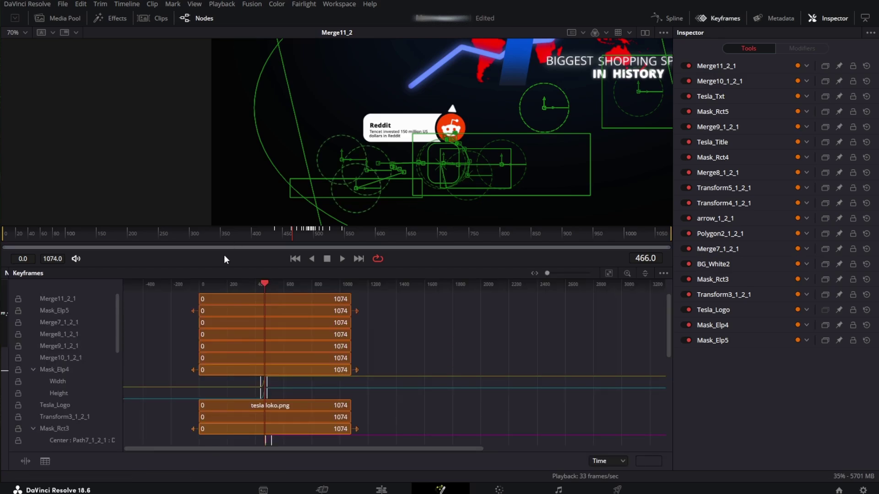
Box-select and examine the Tesla card's keyframes, then return to the node graph and deselect the nodes.
scroll(33, 299, down, 3)
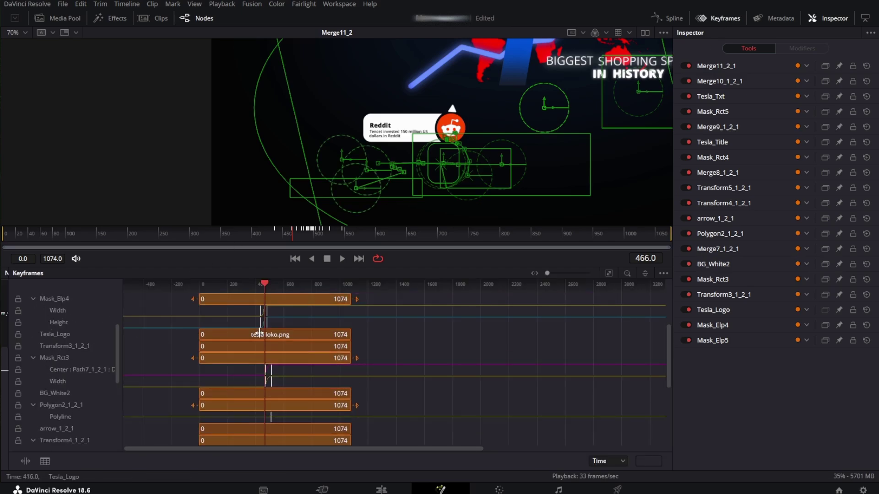
drag(274, 317, 666, 446)
scroll(215, 311, down, 5)
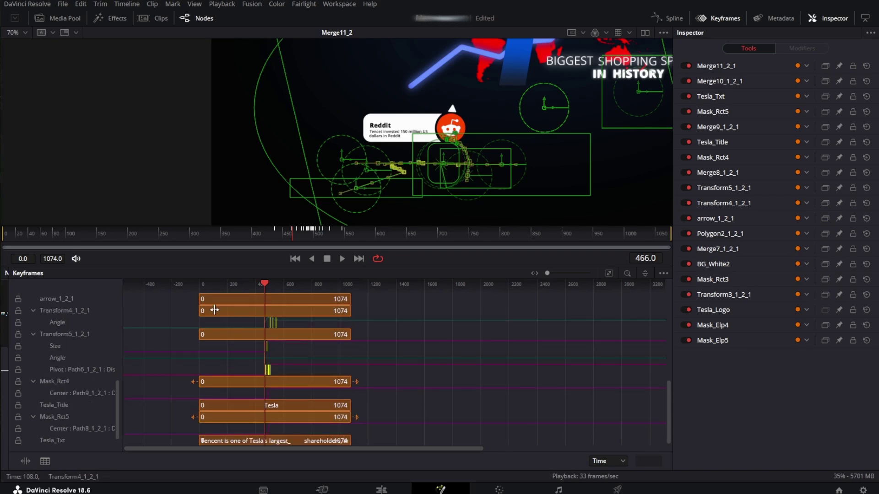
scroll(275, 348, up, 5)
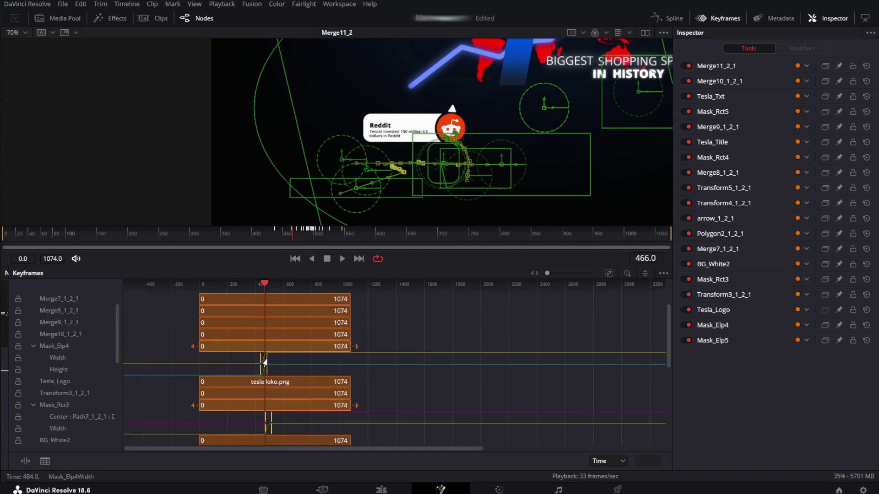
drag(265, 363, 278, 365)
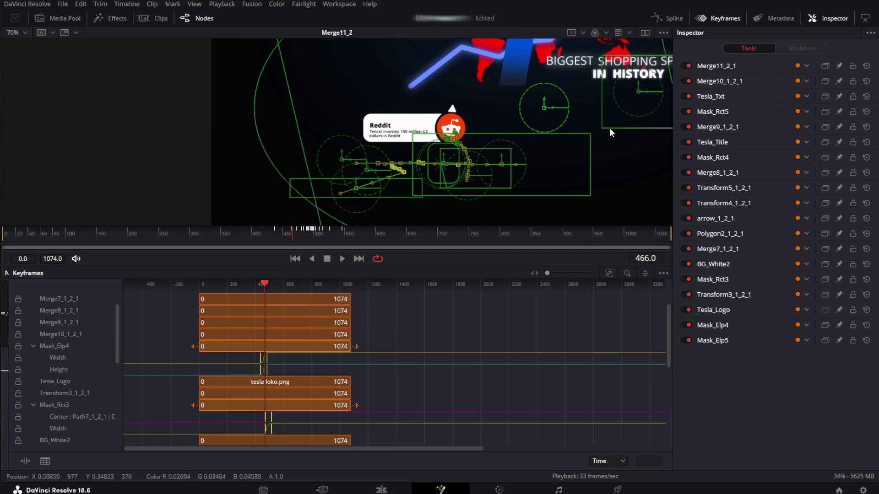
click(712, 18)
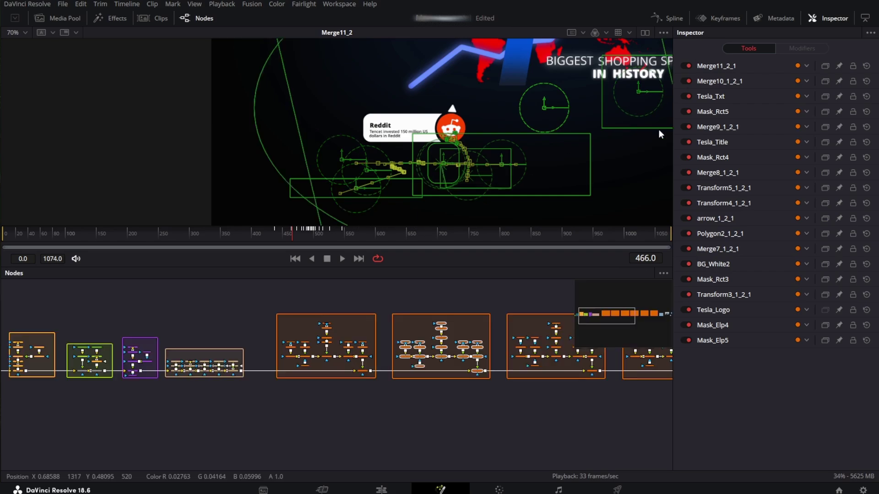
click(574, 423)
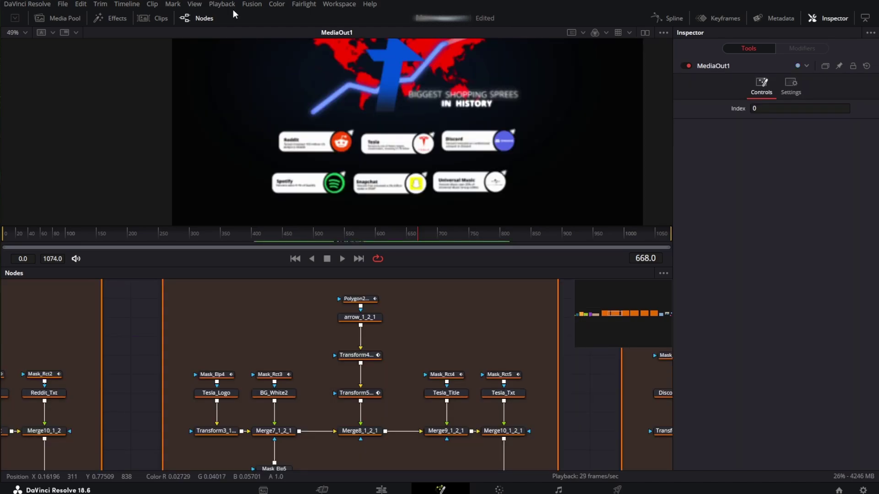
Raise the preview's playback resolution so the company cards render sharply.
click(229, 4)
mouse_move(298, 39)
click(389, 40)
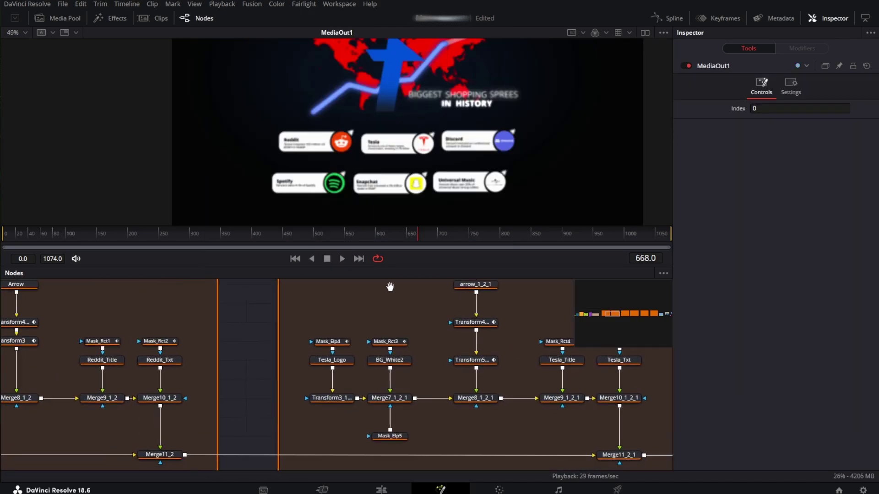
View Tesla_Logo and check the replaceable text in Tesla_Title and Tesla_Txt.
scroll(336, 359, up, 3)
click(340, 377)
key(2)
scroll(374, 396, down, 2)
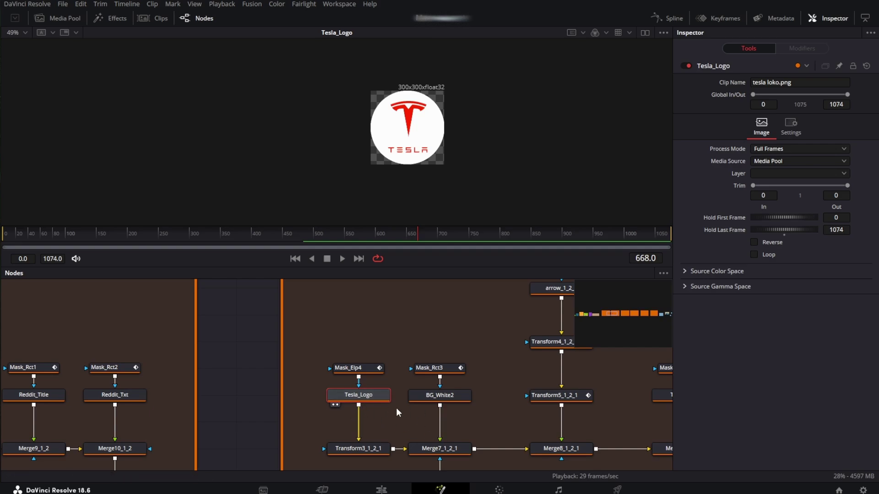
drag(454, 405, 249, 348)
click(375, 363)
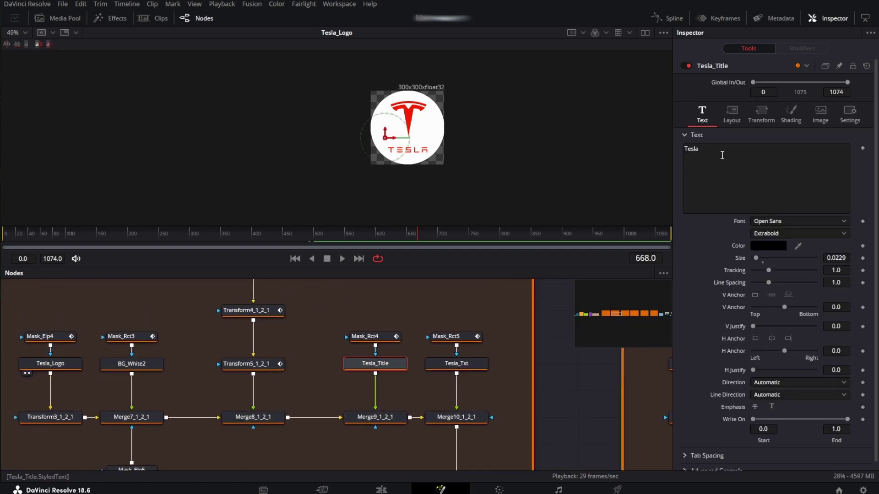
click(715, 151)
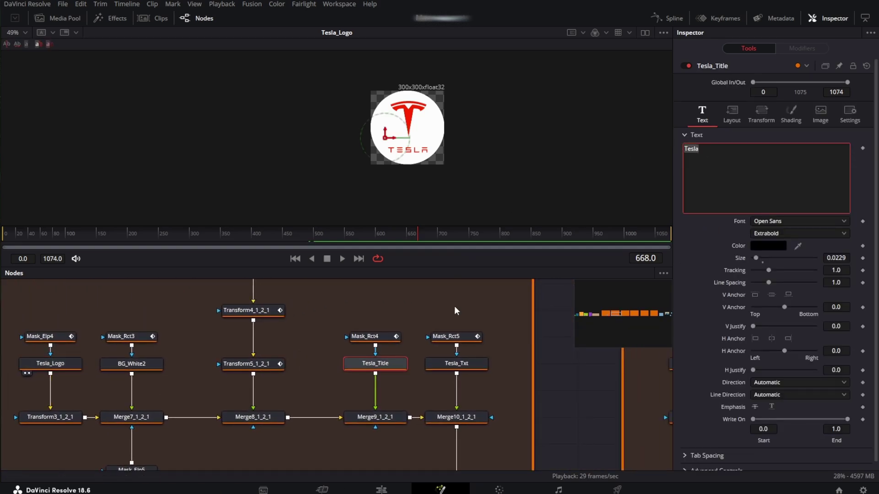
click(482, 361)
scroll(526, 376, down, 5)
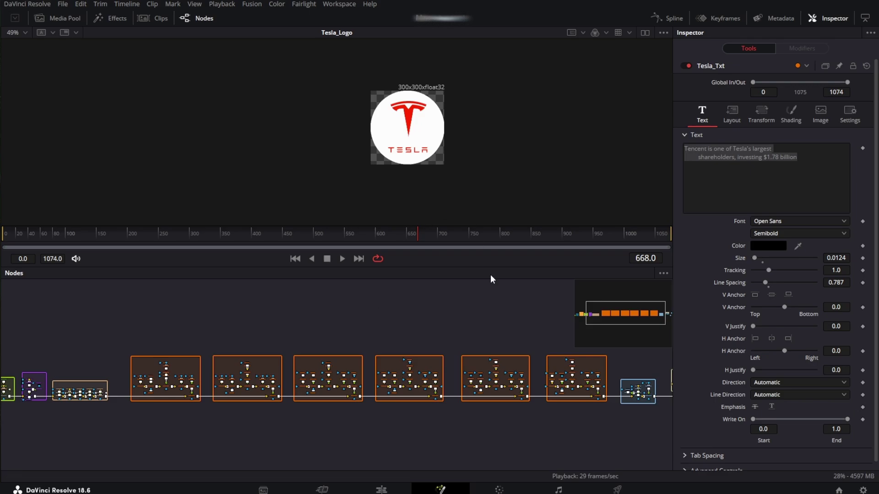
View Merge12 in the Bottom_Text group and scrub through its text animation to frame 1043.
drag(532, 404, 365, 367)
scroll(504, 358, up, 4)
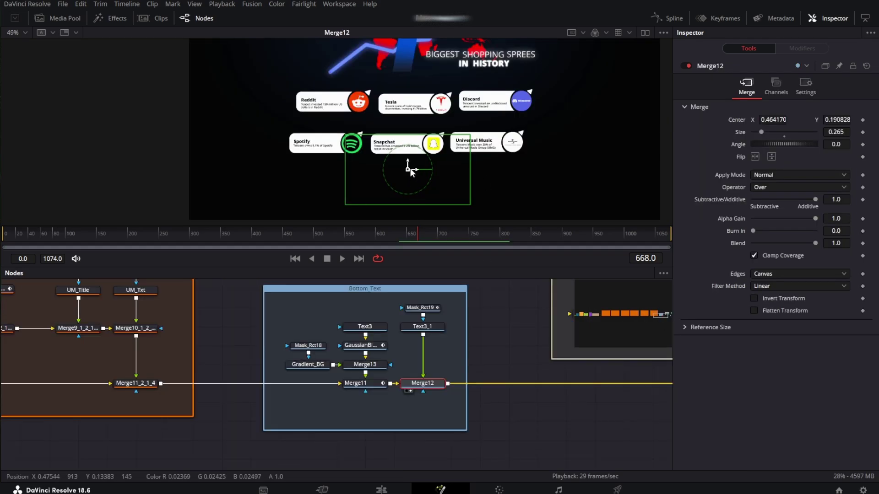
scroll(407, 169, down, 2)
drag(516, 225, 562, 235)
click(542, 236)
drag(636, 237, 650, 236)
scroll(302, 342, up, 2)
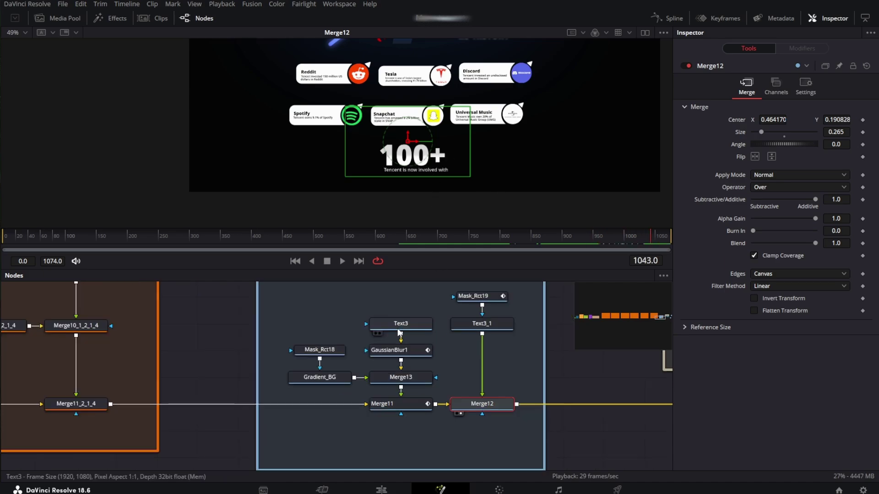
View Text3 and GaussianBlur1, check the blur Strength keyframe at frame 815, and scrub to frame 858.
click(400, 319)
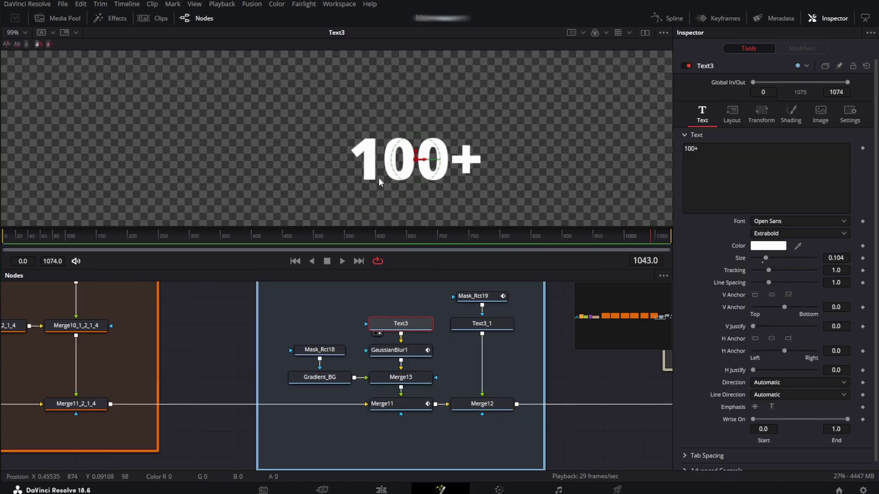
click(389, 350)
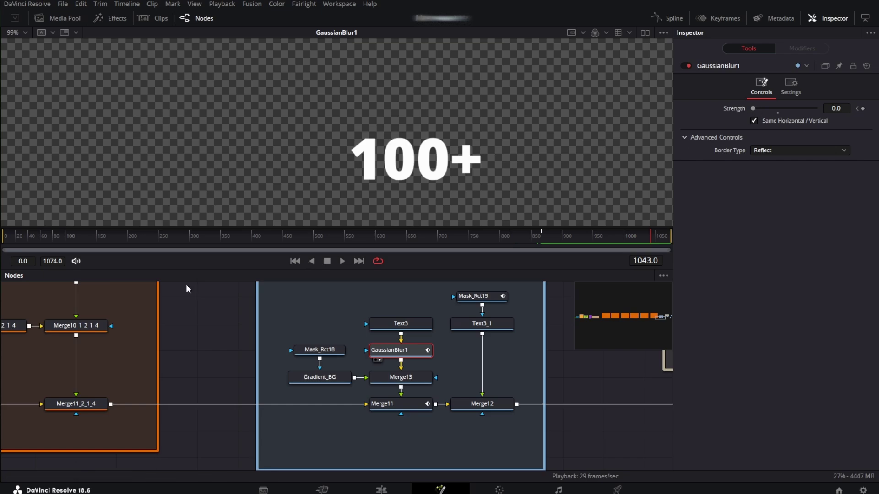
click(509, 234)
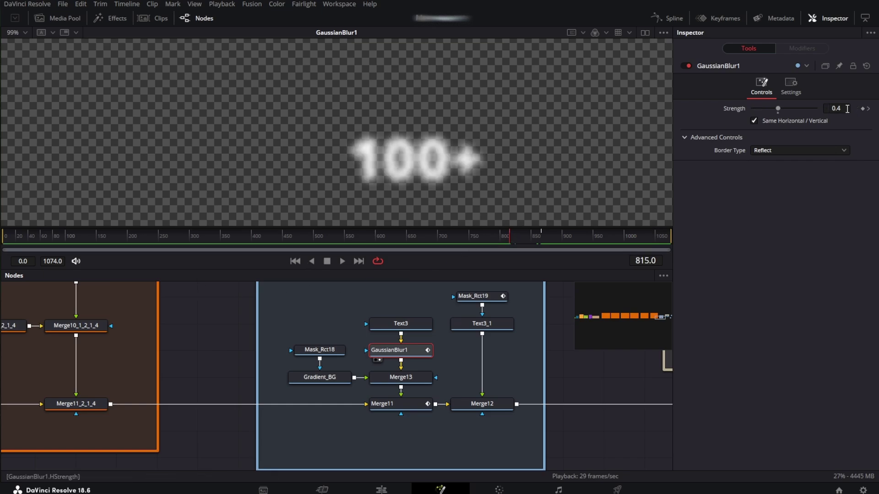
mouse_move(538, 232)
mouse_down()
mouse_move(513, 239)
mouse_move(536, 237)
mouse_up()
View Merge13 at frame 858 and examine the gradient shading on the 100+ text up close.
click(405, 379)
key(1)
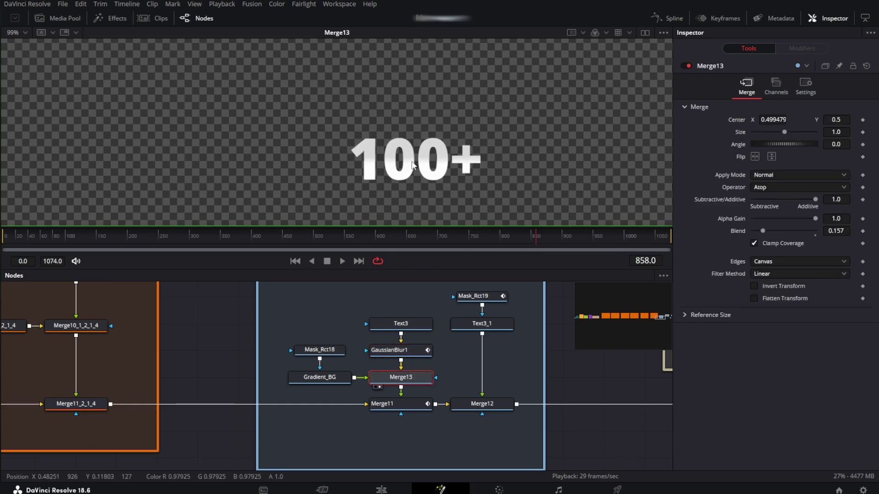
scroll(415, 167, up, 3)
View Gradient_BG without its mask and reconnect Mask_Rct18 to it.
click(320, 377)
key(1)
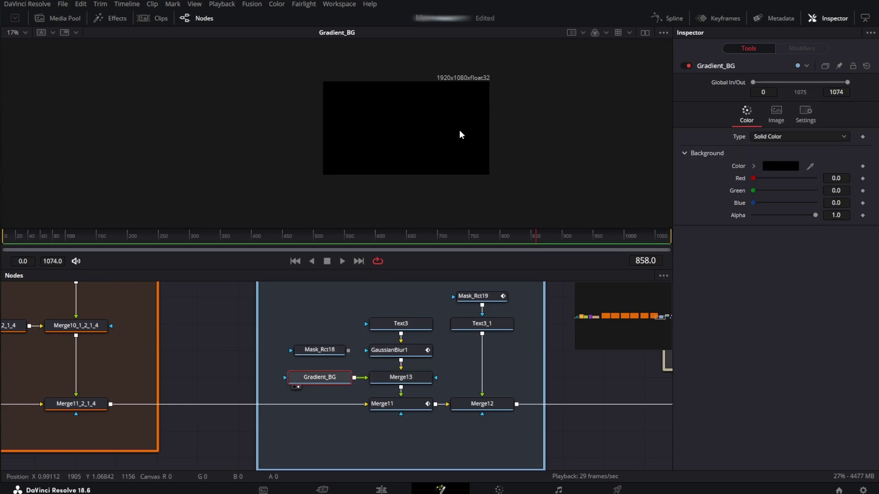
drag(348, 351, 329, 379)
Try moving Mask_Rct18 upward over the 100+ text in Merge13, undo the move, and try reducing its Soft Edge.
click(330, 354)
scroll(430, 86, up, 1)
click(380, 387)
scroll(388, 198, down, 4)
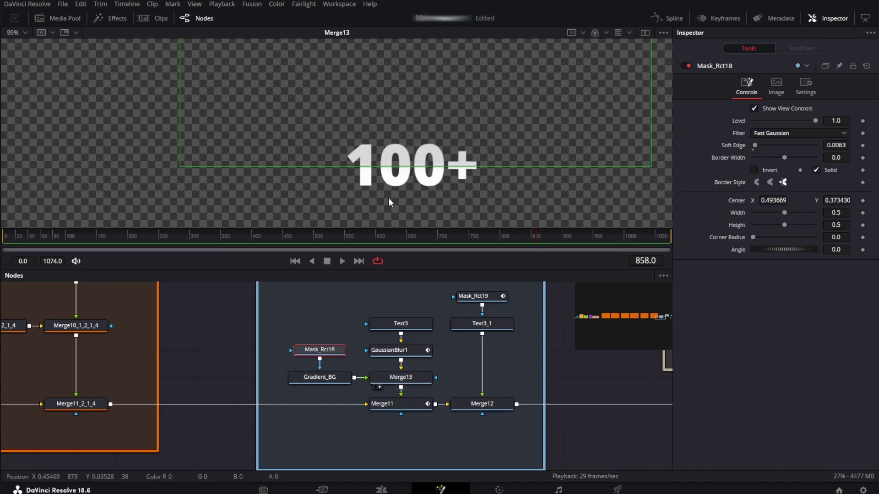
scroll(405, 122, up, 4)
drag(402, 136, 408, 42)
key(ctrl+z)
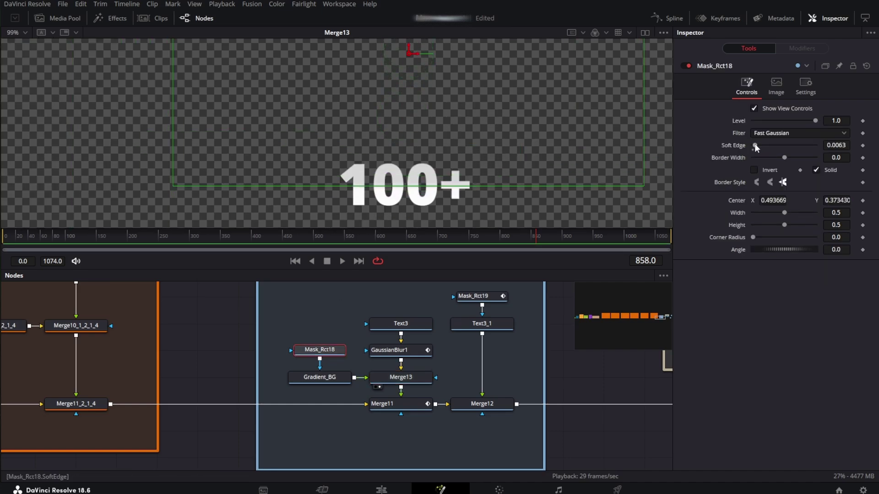
drag(757, 147, 745, 145)
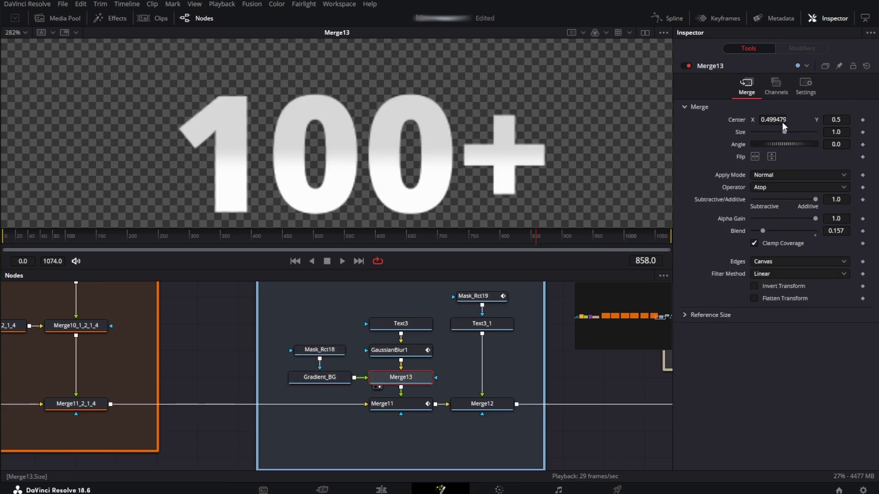
Try raising Merge13's Blend to 1.0 and examine the full-strength gradient on the 100+ text.
click(806, 86)
drag(763, 120, 815, 120)
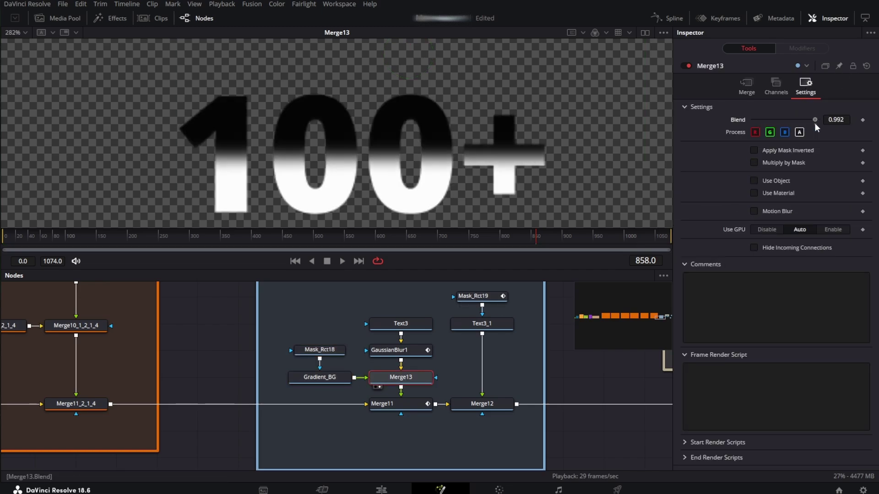
scroll(460, 129, down, 5)
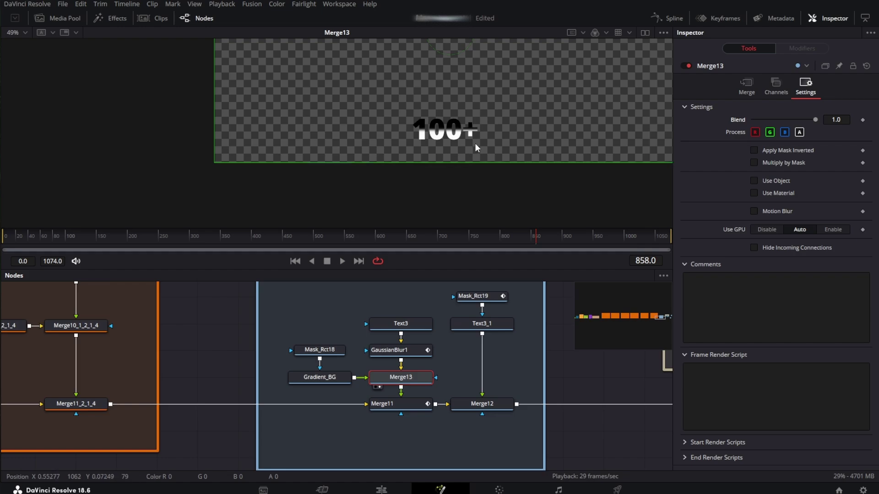
scroll(475, 143, up, 2)
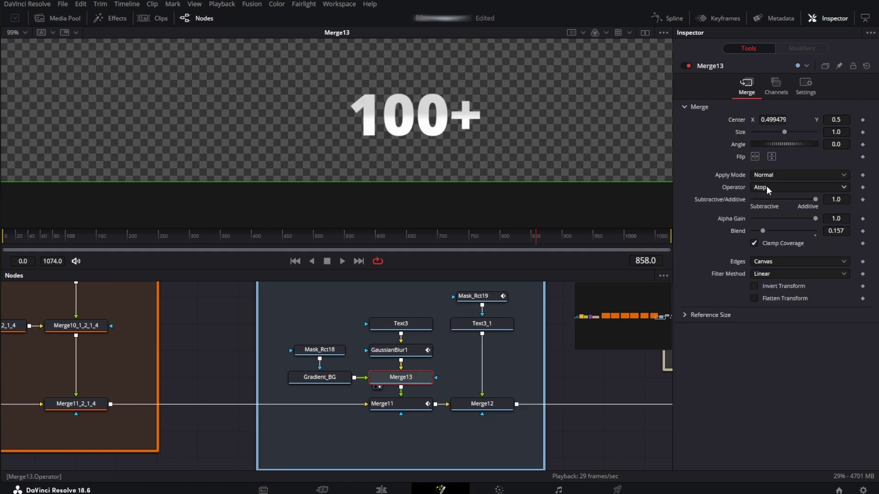
Set Merge13's Operator to Over and examine how the gradient extends beyond the 100+ text.
click(767, 186)
click(767, 197)
scroll(414, 102, down, 4)
scroll(414, 102, up, 3)
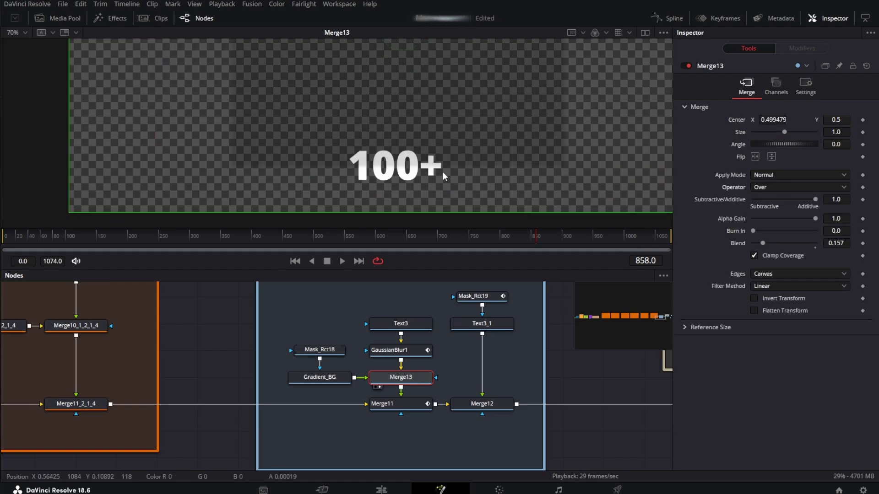
View Text3_1 around frame 992 and select Mask_Rct19 to examine how it reveals the "Tencent is now involved with" text.
scroll(455, 104, down, 2)
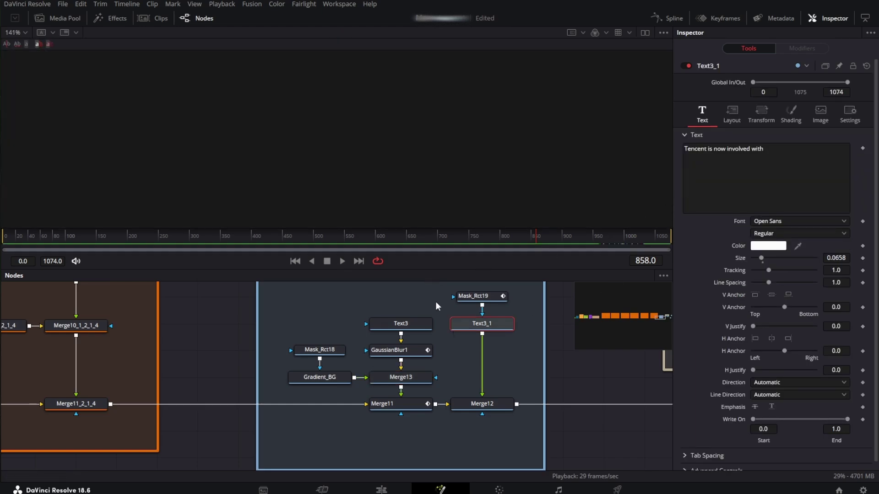
key(2)
drag(538, 241, 591, 238)
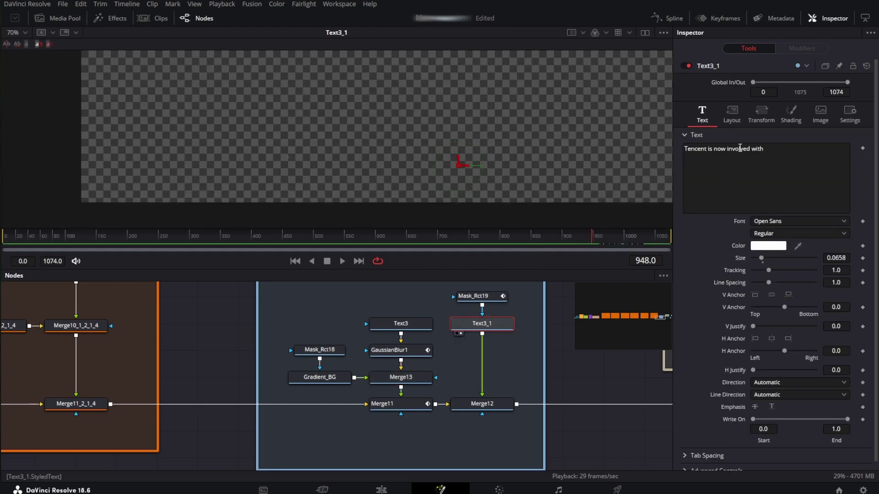
click(619, 239)
click(488, 297)
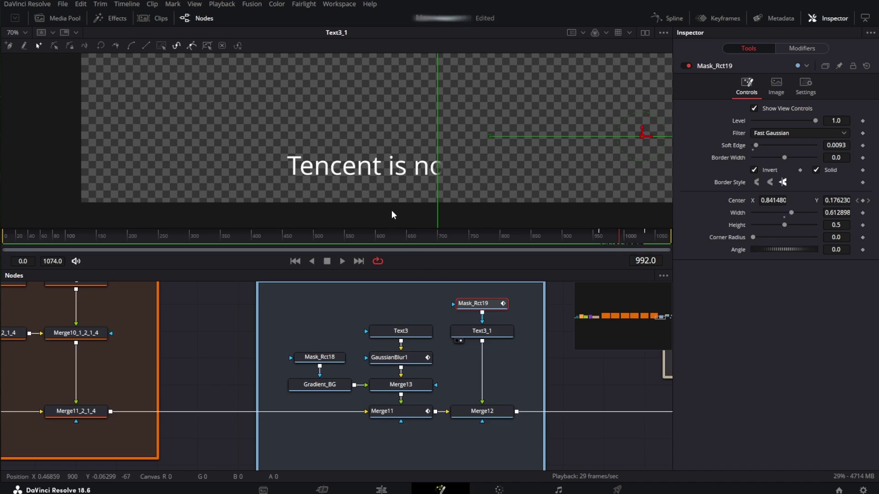
scroll(438, 185, up, 2)
scroll(412, 179, down, 3)
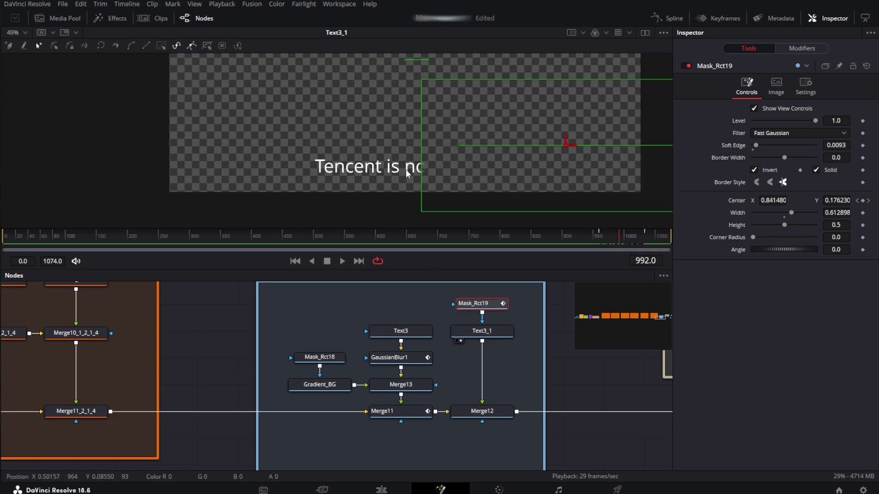
scroll(407, 171, down, 1)
Scrub the Text3_1 reveal to frame 993 and inspect Mask_Rct19's soft edge on the letters up close.
click(603, 239)
drag(607, 236, 621, 236)
scroll(416, 172, up, 5)
scroll(483, 128, up, 2)
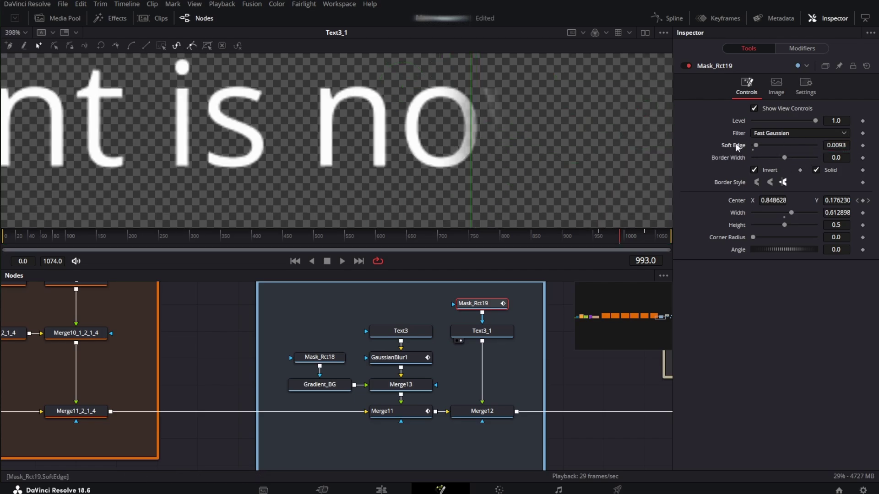
scroll(457, 127, down, 4)
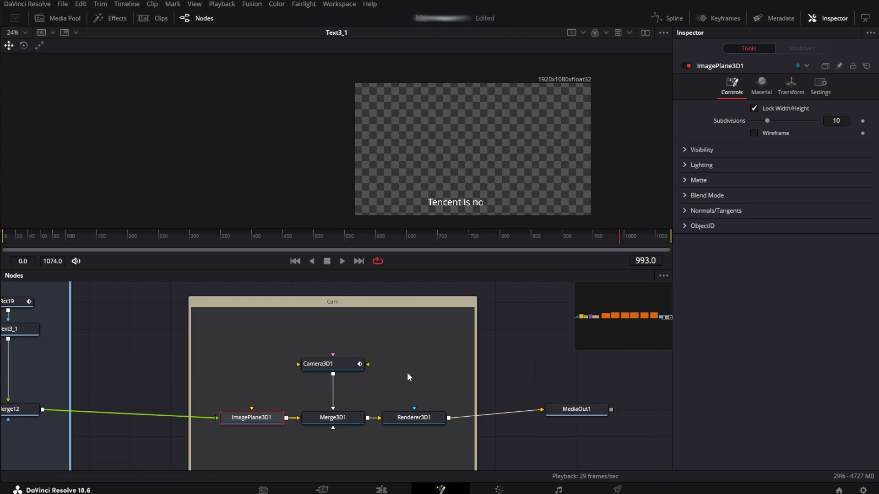
Load ImagePlane3D1 in the first viewer and MediaOut1 in the second, orbiting around the image plane in 3D.
scroll(366, 399, down, 2)
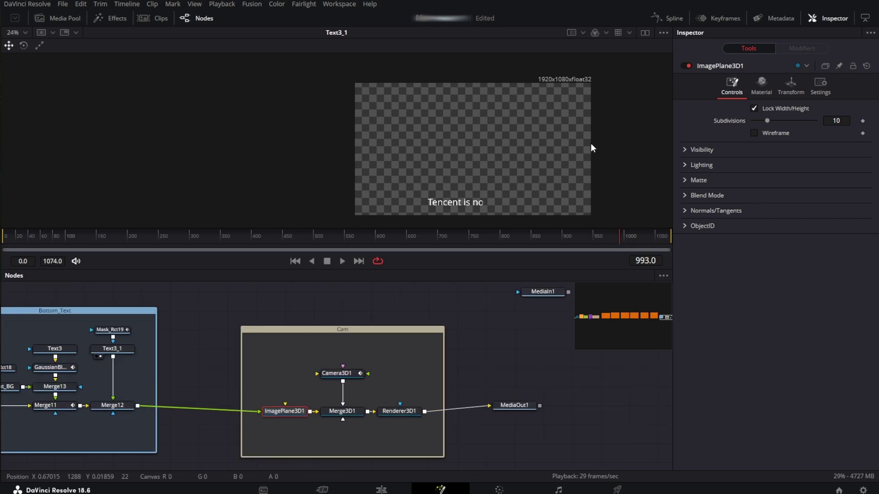
key(1)
click(285, 411)
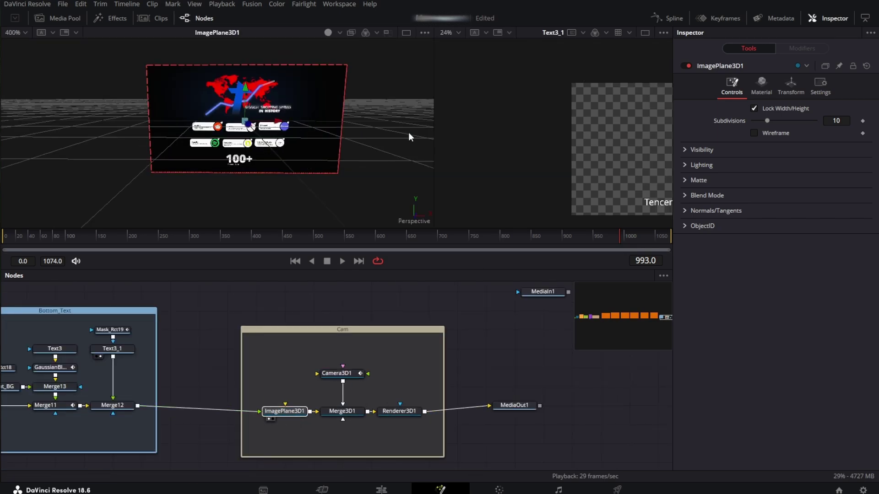
drag(502, 145, 371, 98)
click(515, 406)
key(2)
scroll(489, 147, down, 2)
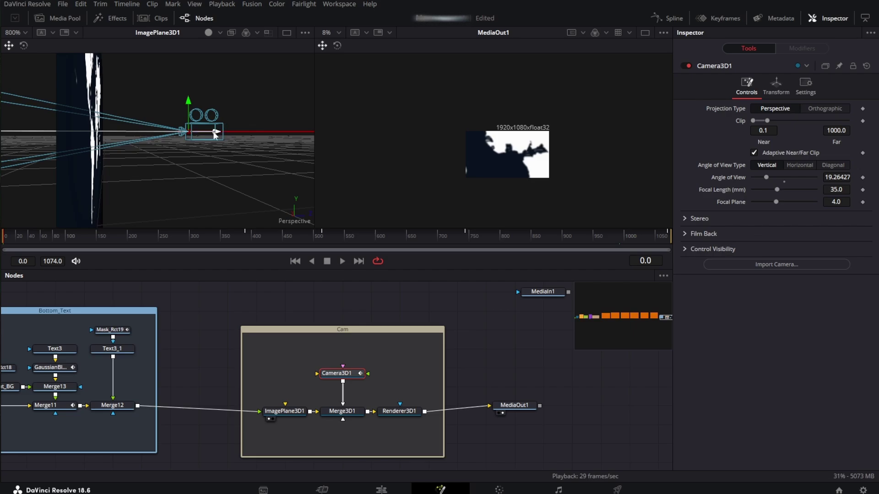
Try nudging Camera3D1 along its Z axis at frame 0 and review its keyframed move up to frame 1040.
drag(216, 132, 212, 132)
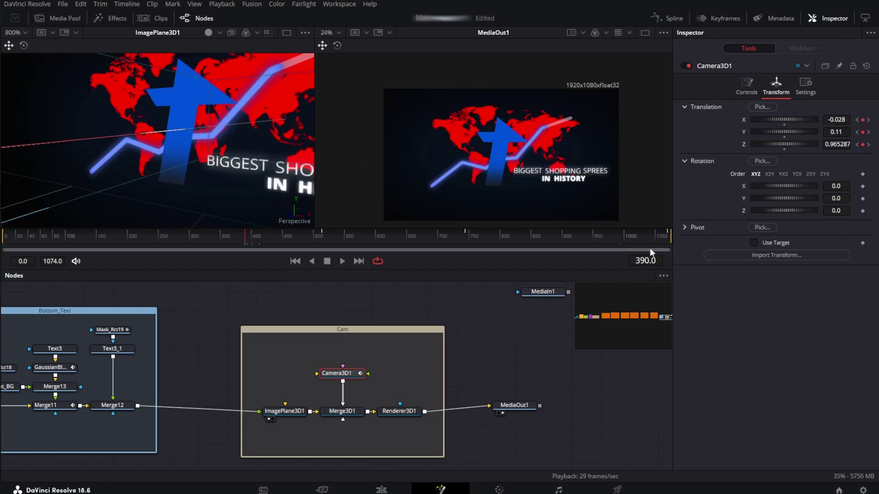
drag(403, 95, 616, 208)
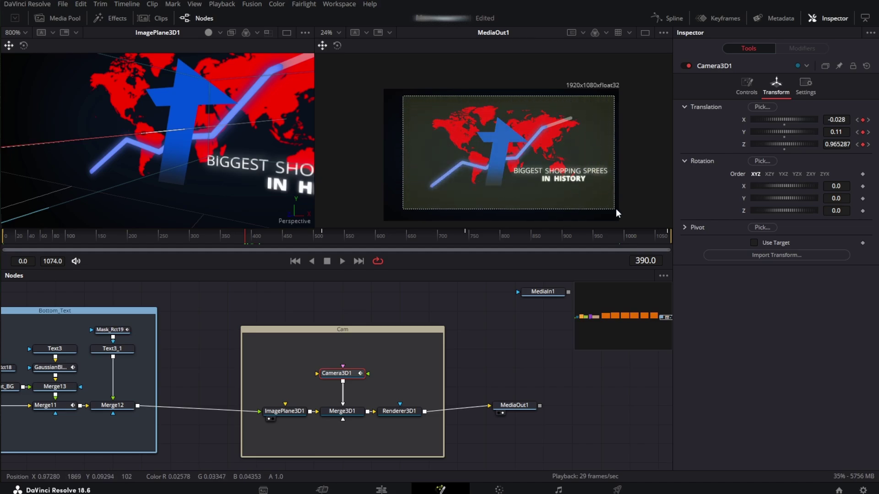
drag(240, 239, 648, 236)
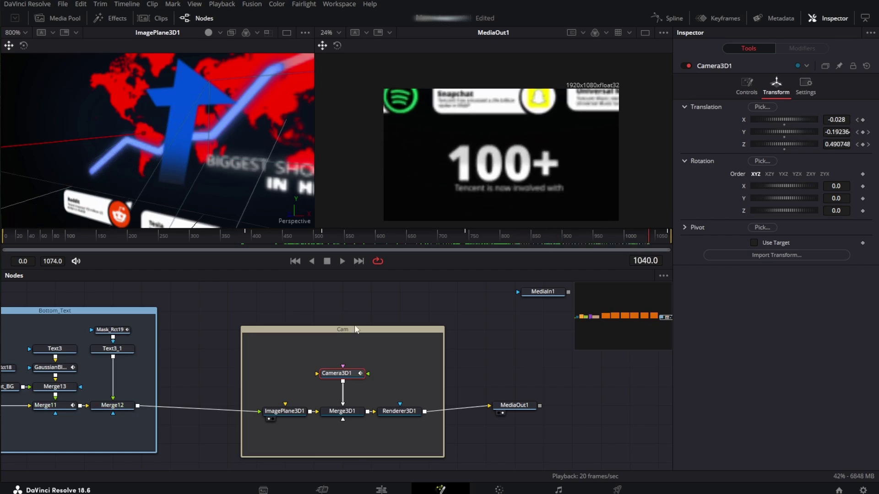
Show Camera3D1's X, Y and Z Offset curves in the Spline editor, fitted to the view.
click(668, 18)
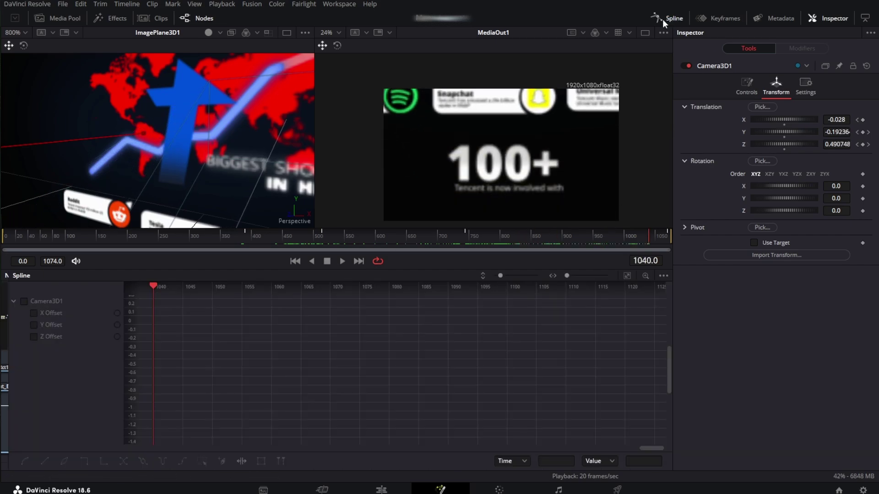
click(24, 301)
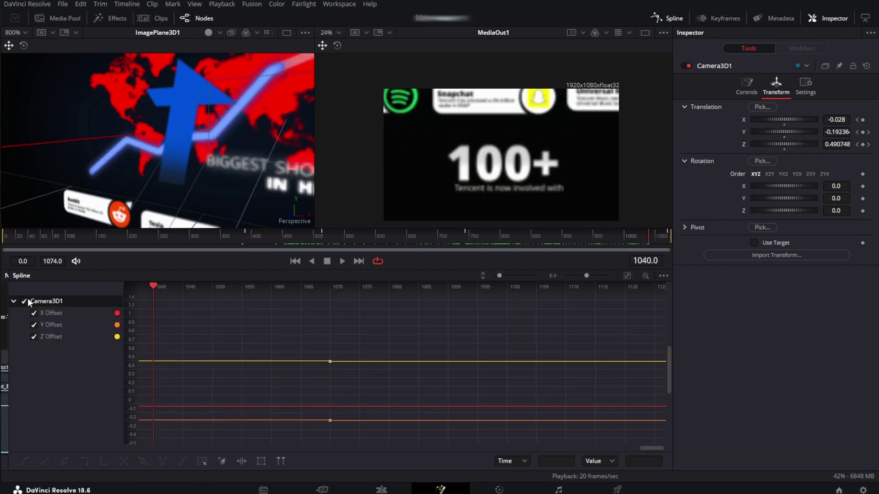
click(628, 276)
Select the successive groups of Camera3D1 keyframes to examine their easing curves, and close the Spline editor.
drag(166, 298, 356, 422)
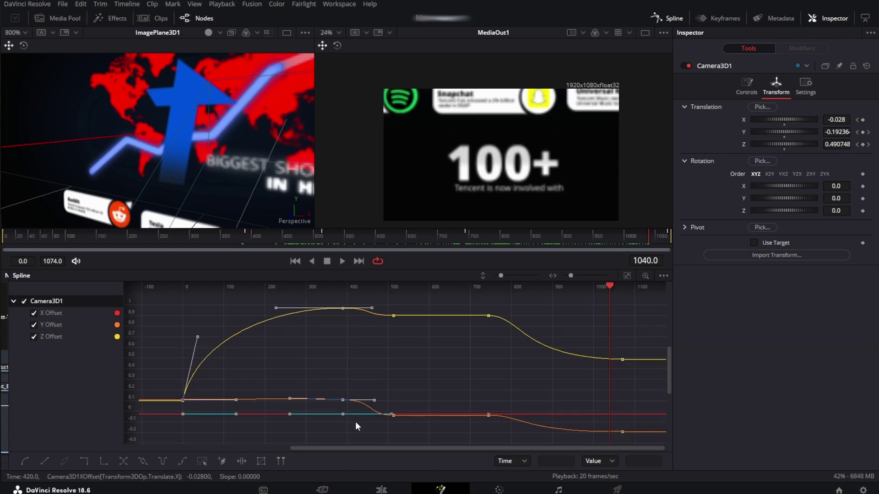
drag(433, 438, 331, 286)
drag(476, 306, 640, 447)
click(541, 349)
click(668, 18)
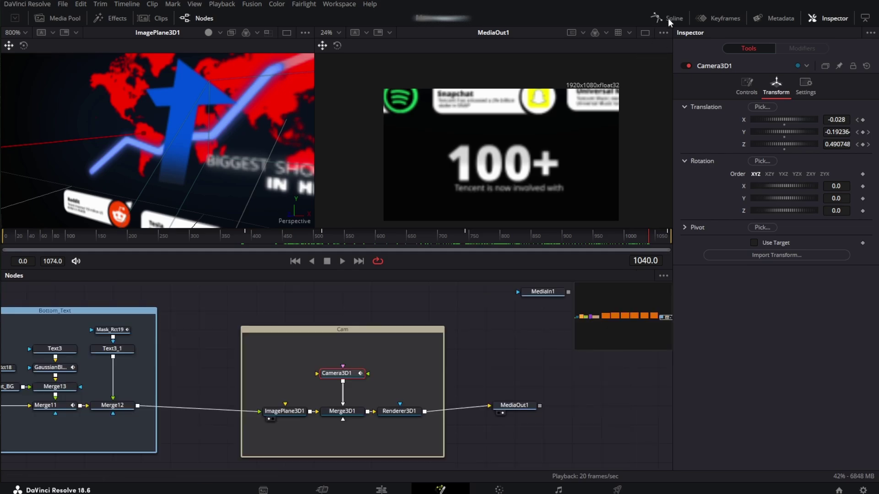